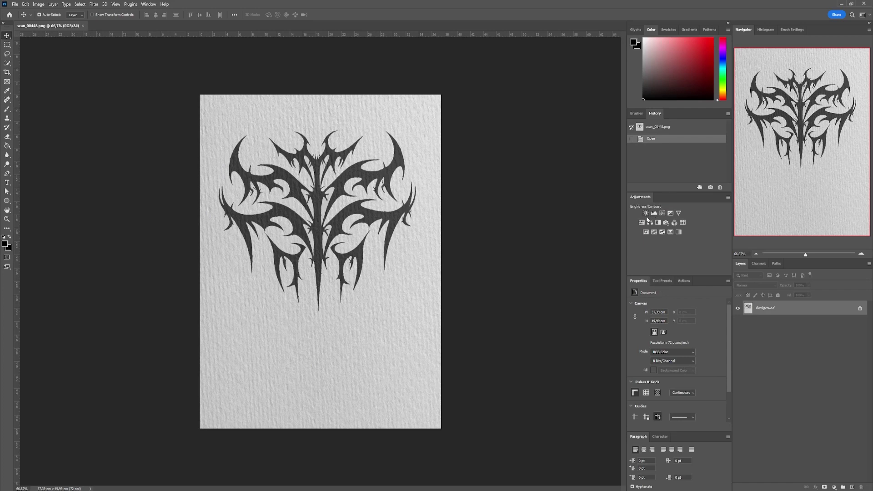
Add a Brightness/Contrast adjustment with contrast 100, and a Levels adjustment with input black 90 and white 194, turning the scan solid black and white
left_click(645, 214)
left_click_drag(675, 323, 740, 344)
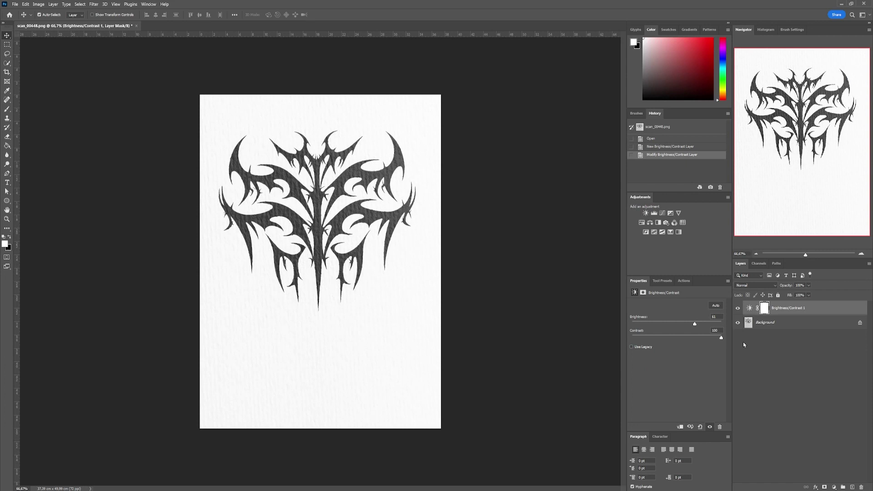
left_click(656, 217)
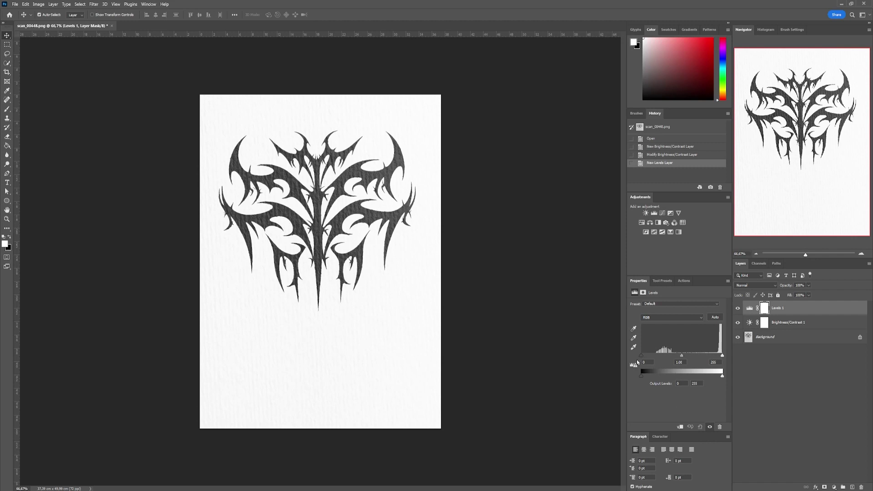
left_click_drag(641, 356, 698, 359)
scroll(319, 184, "up", 3)
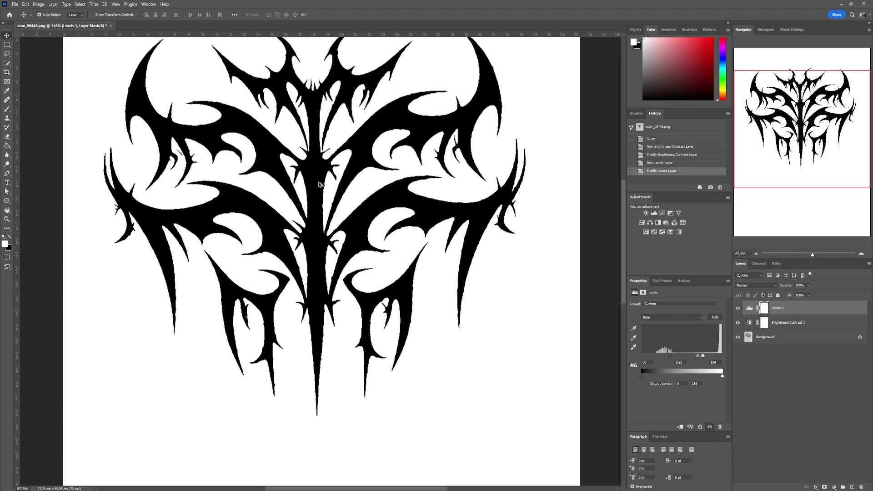
scroll(319, 184, "down", 3)
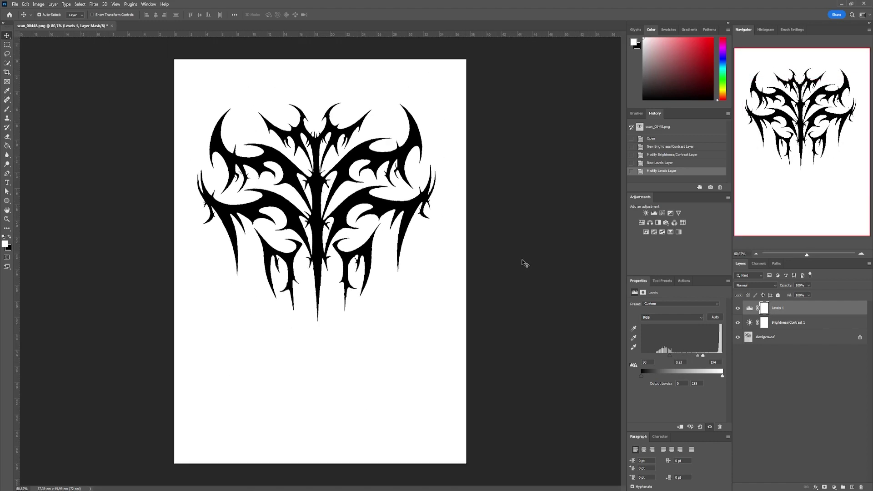
Unlock the background scan and enlarge it with Free Transform so the symbol nearly spans the canvas width
left_click(859, 338)
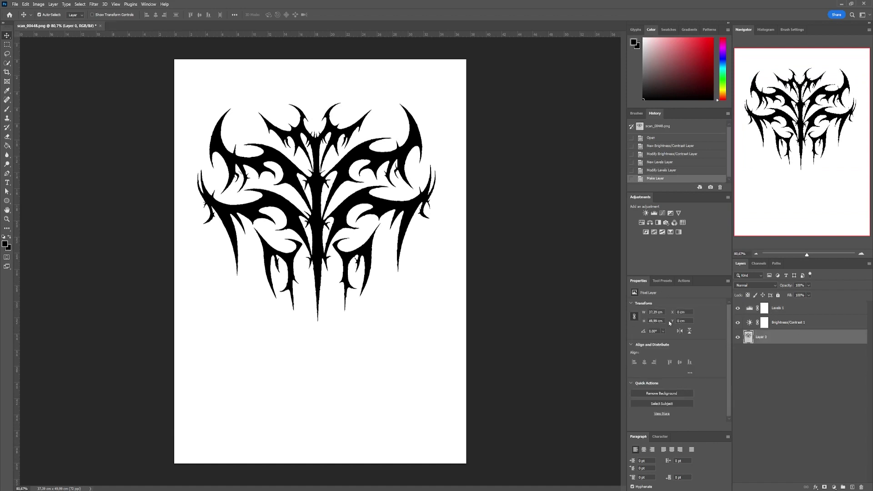
key("ctrl+t")
left_click_drag(466, 261, 493, 261)
left_click_drag(505, 246, 504, 253)
left_click_drag(457, 235, 445, 234)
left_click_drag(530, 243, 531, 238)
left_click_drag(406, 230, 411, 230)
key("Return")
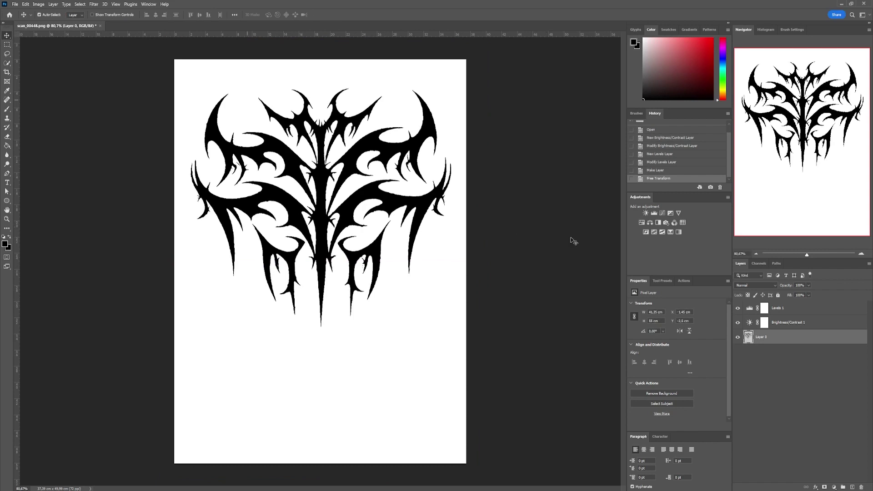
Convert the scan layer and both adjustment layers into one smart object
left_click(808, 313, "shift")
right_click(808, 312)
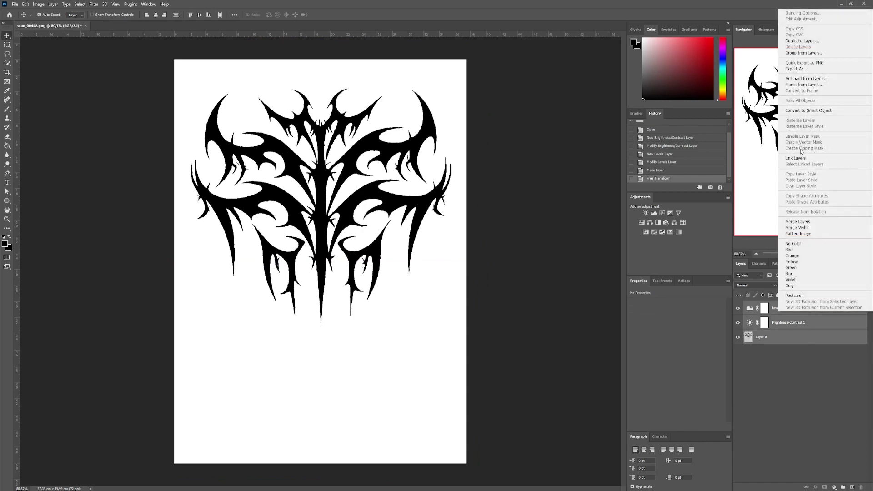
left_click(810, 111)
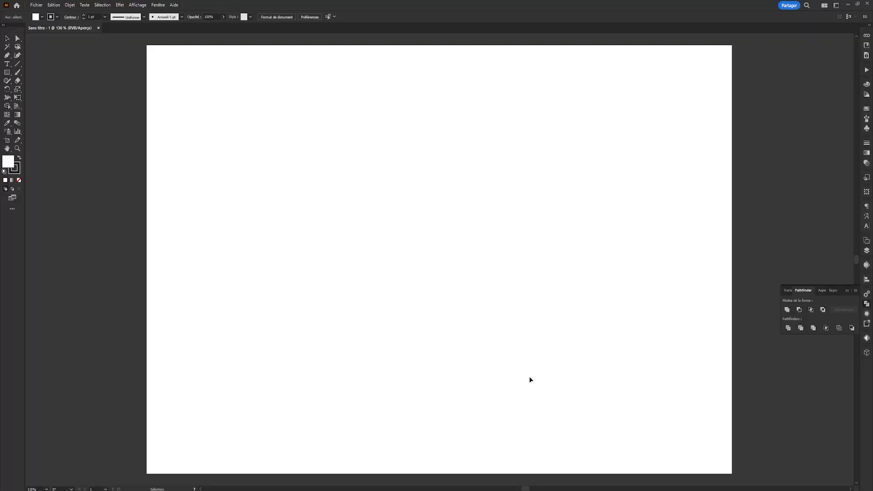
Switch to Illustrator, paste the symbol image and scale it to about 176 mm wide within the artboard
key("ctrl+v")
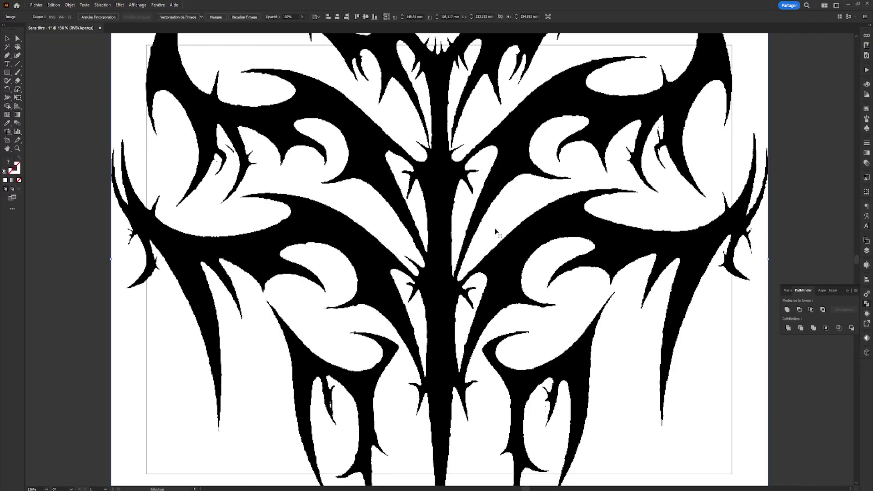
key("s")
left_click_drag(589, 370, 512, 379)
left_click_drag(622, 304, 583, 304)
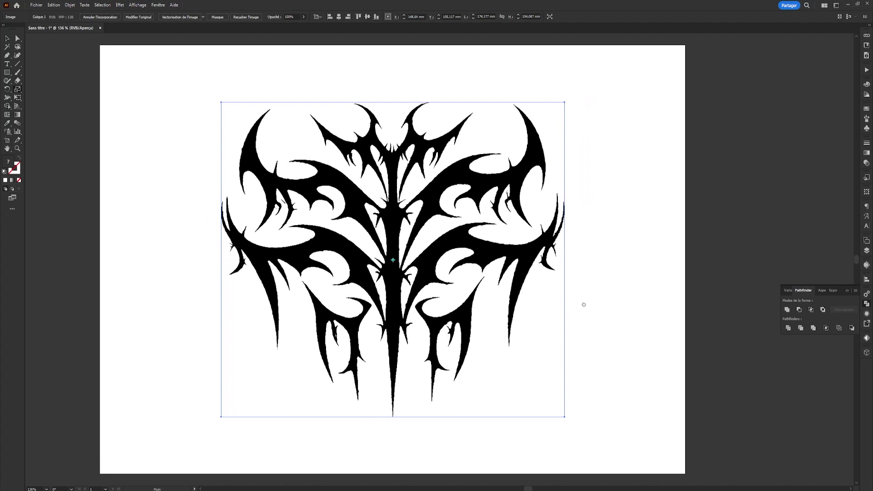
key("v")
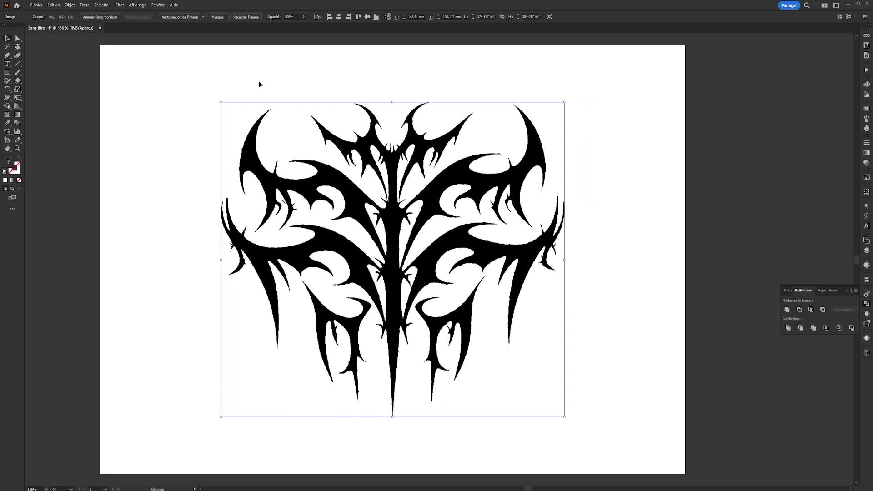
Convert the image to a black-and-white Image Trace and set its advanced Paths value to 42%
left_click(183, 19)
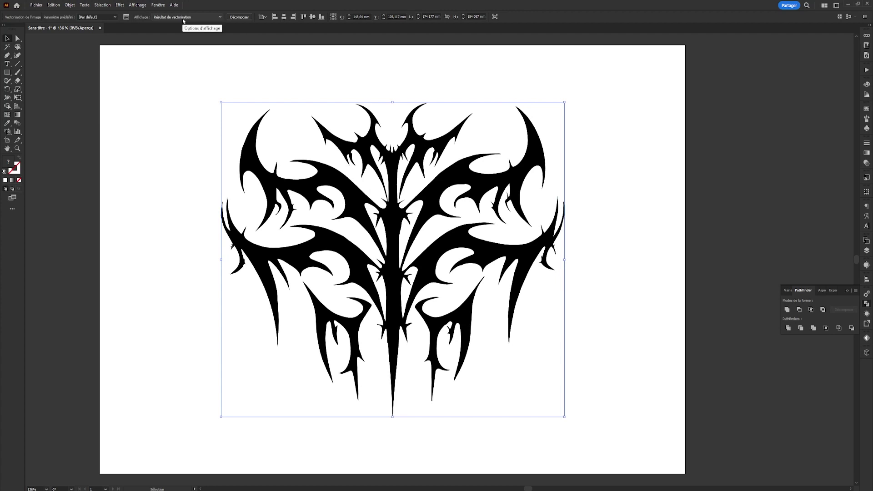
left_click(126, 17)
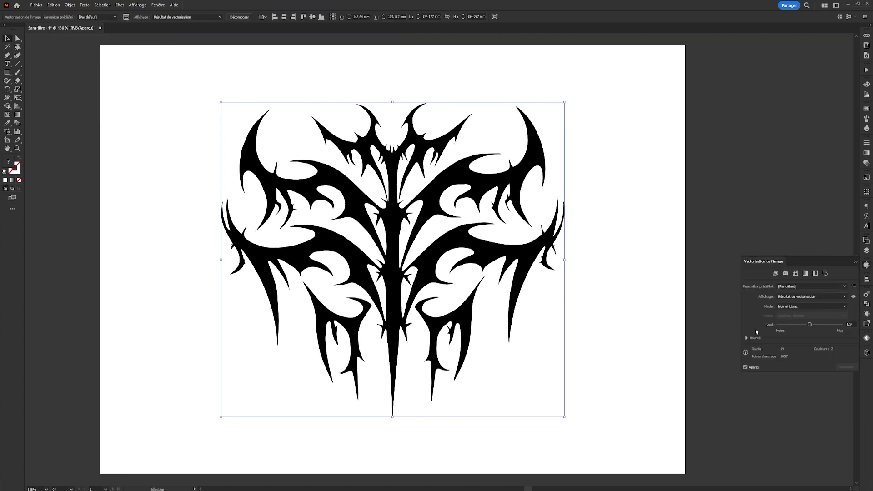
left_click(746, 338)
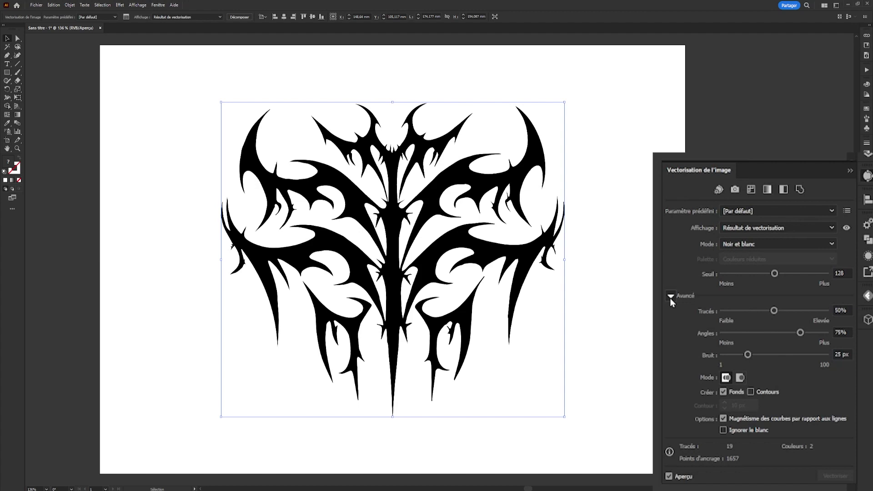
mouse_move(809, 348)
left_mouse_down()
mouse_move(791, 348)
mouse_move(844, 348)
mouse_move(803, 348)
left_mouse_up()
left_click(781, 348)
left_click(812, 347)
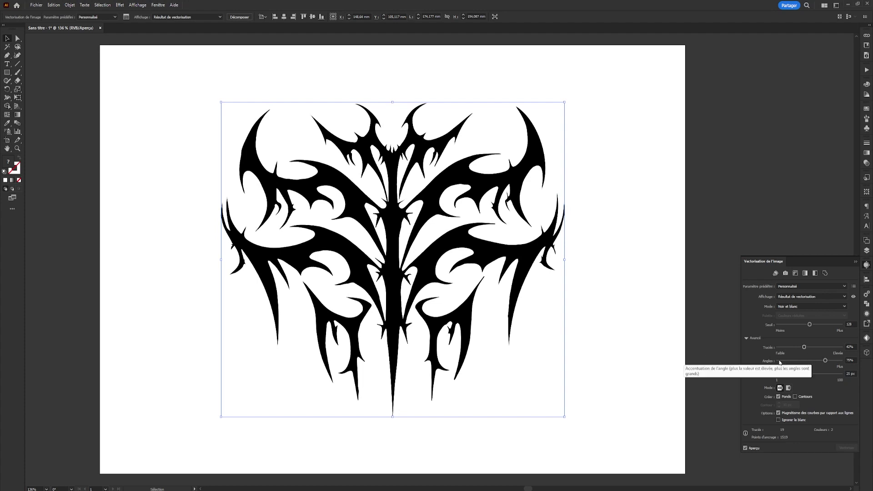
Set the image tracing's corners to 100% and its noise to 100 px
left_click_drag(779, 362, 859, 363)
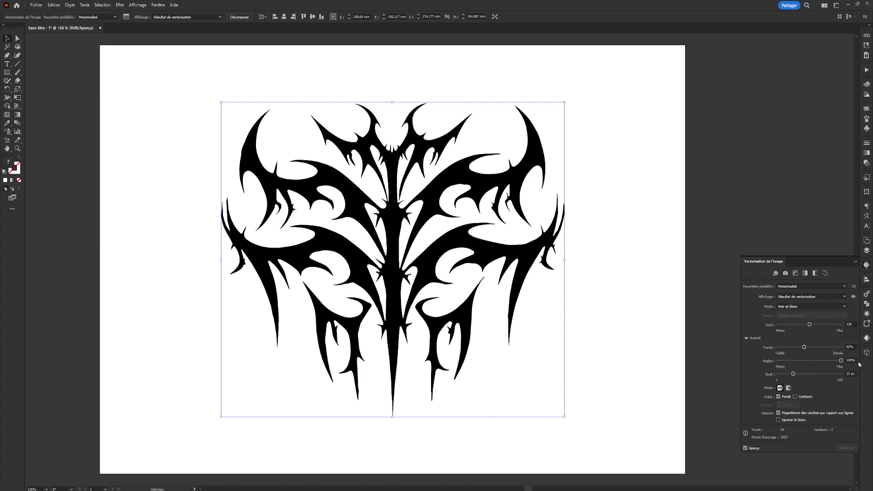
key("ctrl+plus")
key("ctrl+plus")
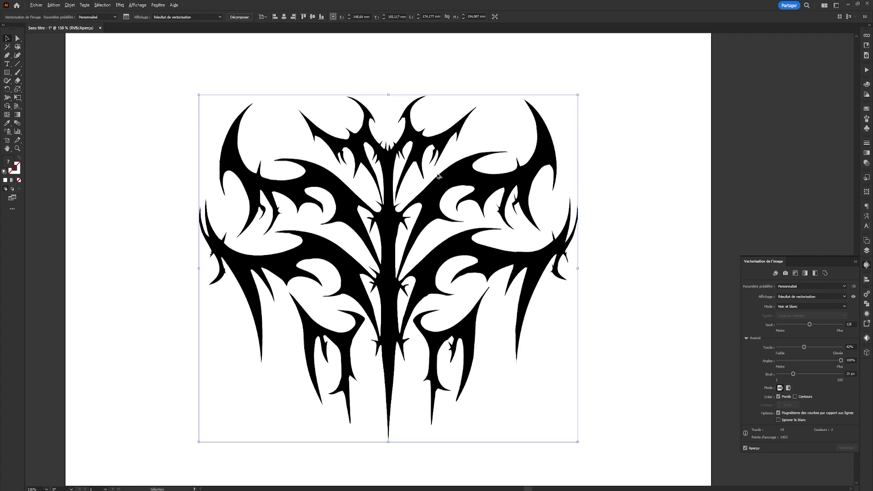
left_click(822, 361)
left_click_drag(822, 361, 843, 363)
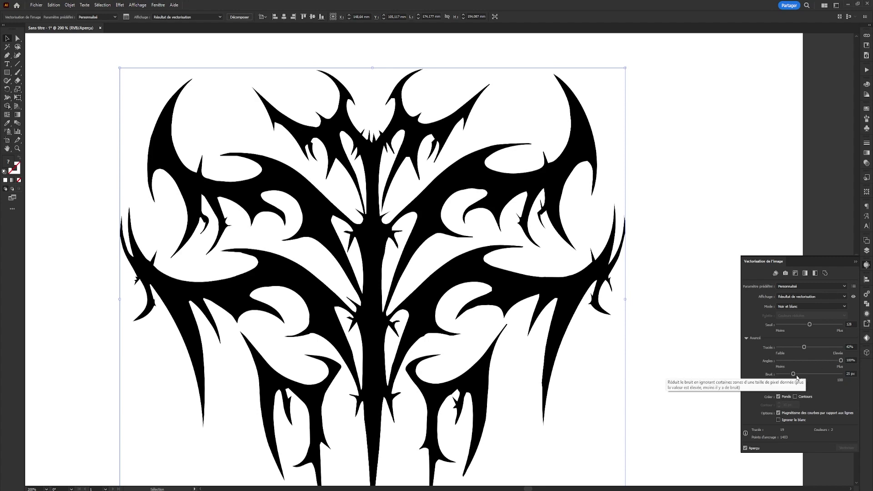
mouse_move(795, 376)
left_mouse_down()
mouse_move(846, 376)
mouse_move(759, 379)
mouse_move(852, 375)
left_mouse_up()
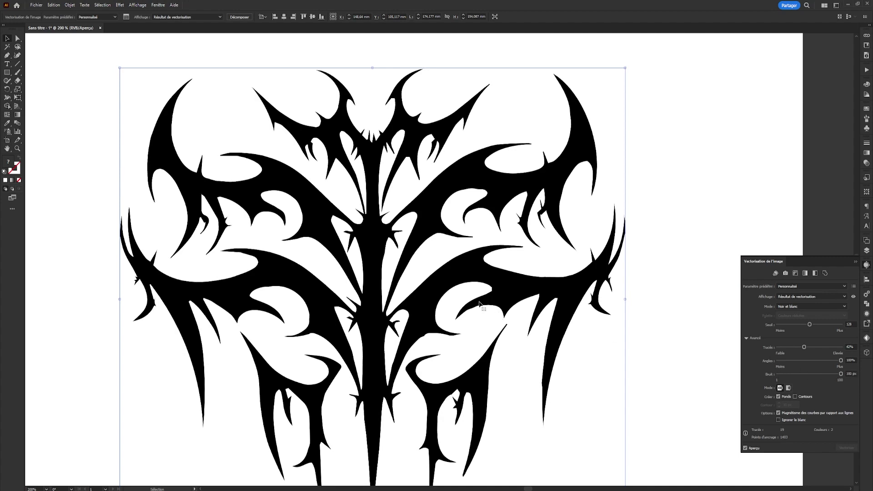
Rotate the traced symbol very slightly clockwise to straighten its central spine
scroll(452, 302, "down", 1)
scroll(433, 376, "down", 2)
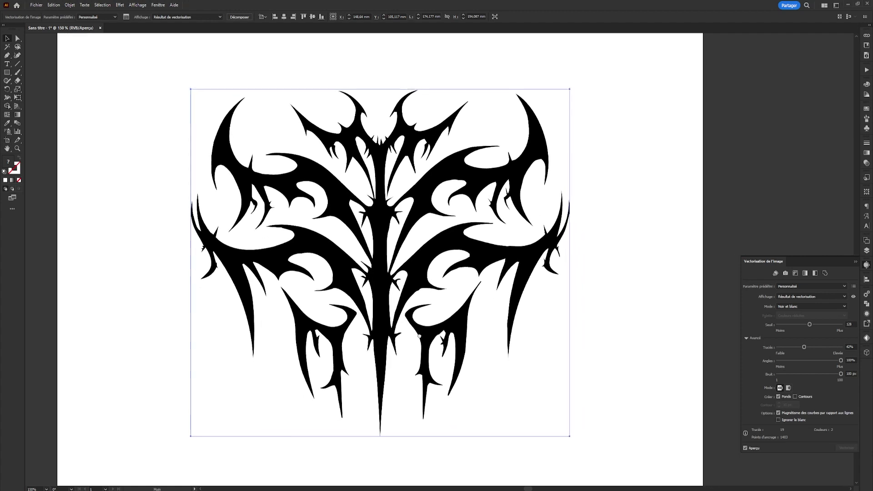
key("r")
left_click_drag(615, 137, 615, 140)
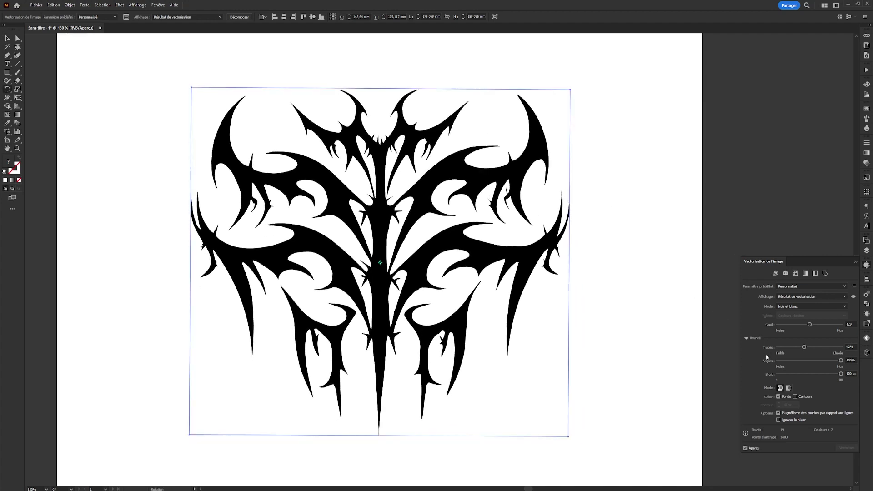
key("v")
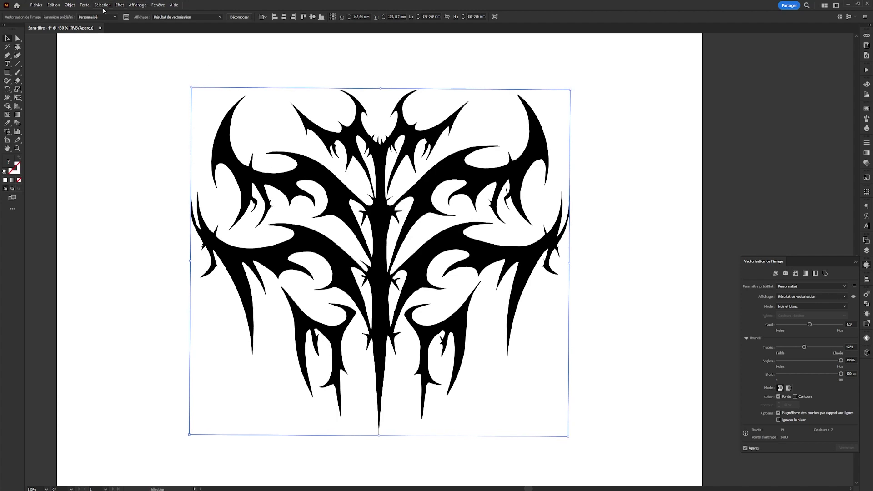
Expand the image tracing into editable vector paths
left_click(165, 75)
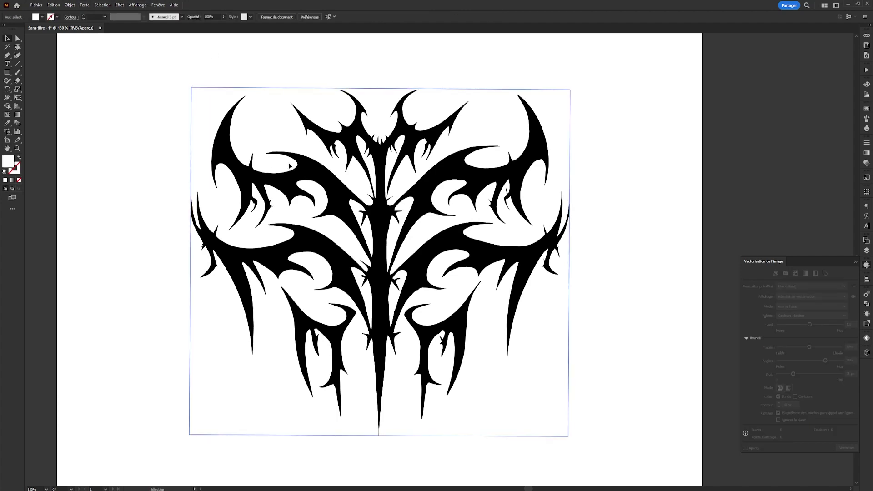
left_click(289, 166)
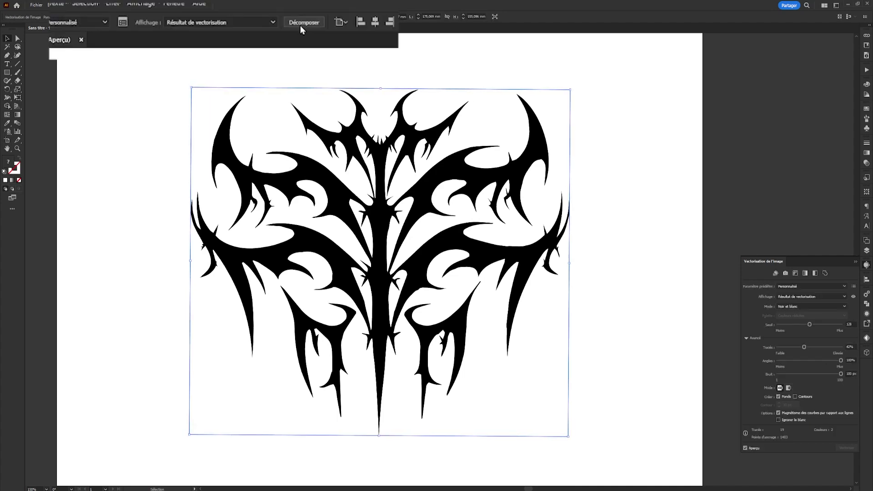
left_click(237, 19)
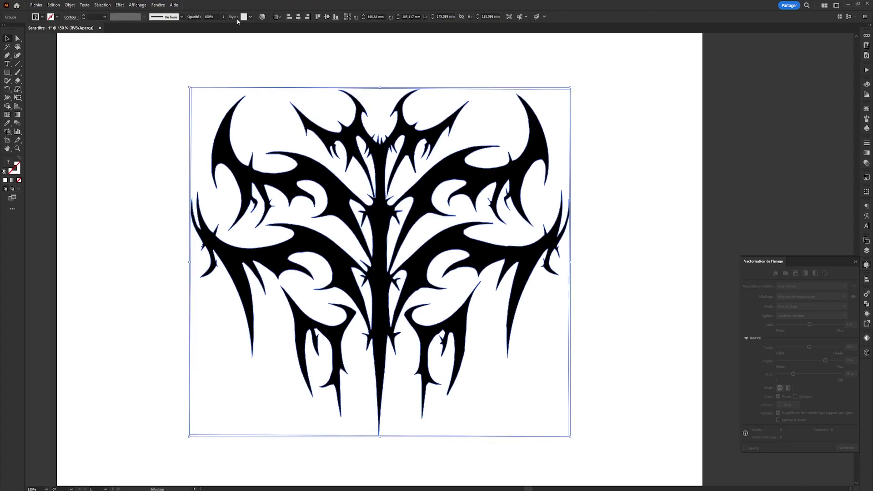
Select all black shapes of the expanded tracing, cut them and delete the remaining white background shapes
left_click(242, 44)
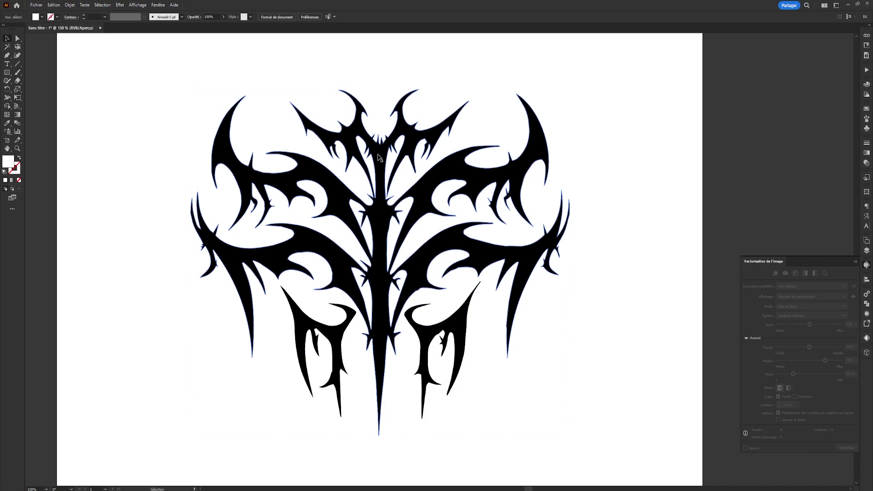
key("a")
key("ctrl+a")
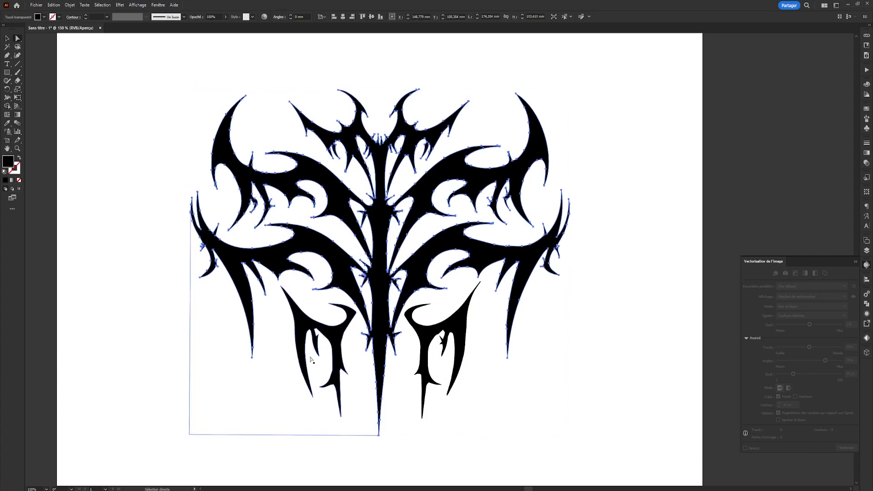
left_click(427, 337, "shift")
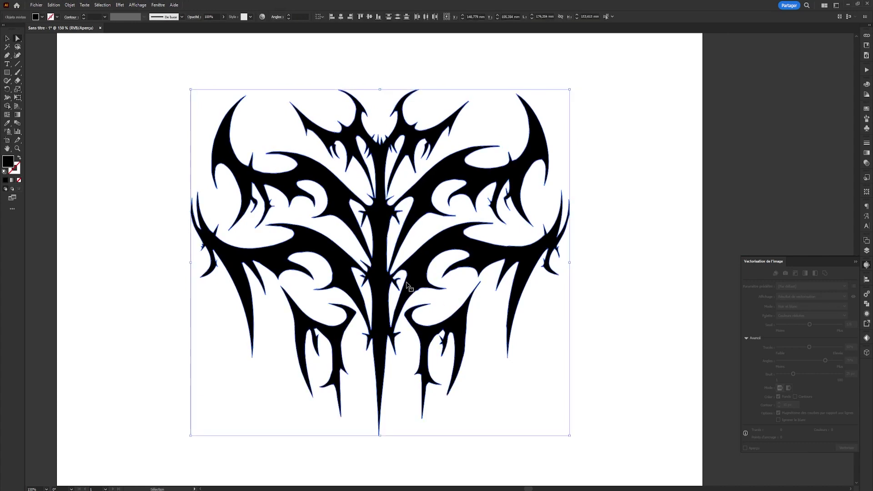
key("ctrl+x")
key("Delete")
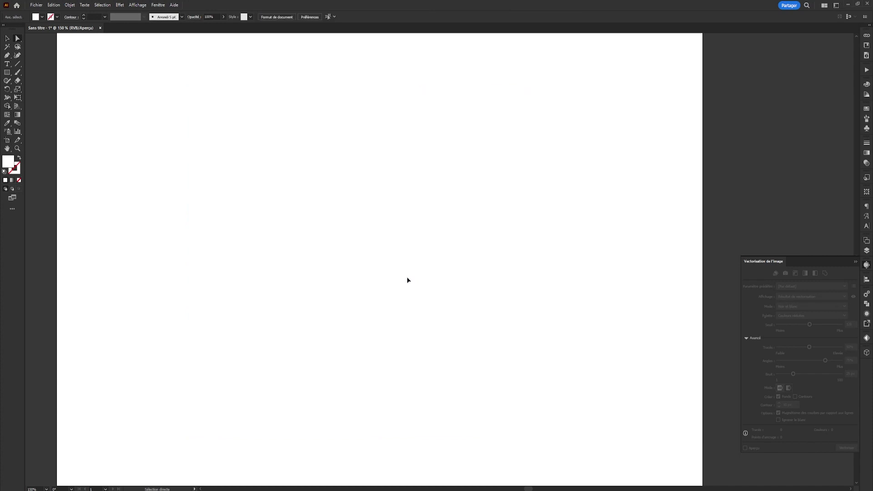
Paste the black shapes back and move the symbol to the middle of the artboard
key("v")
key("ctrl+v")
left_click_drag(439, 272, 387, 273)
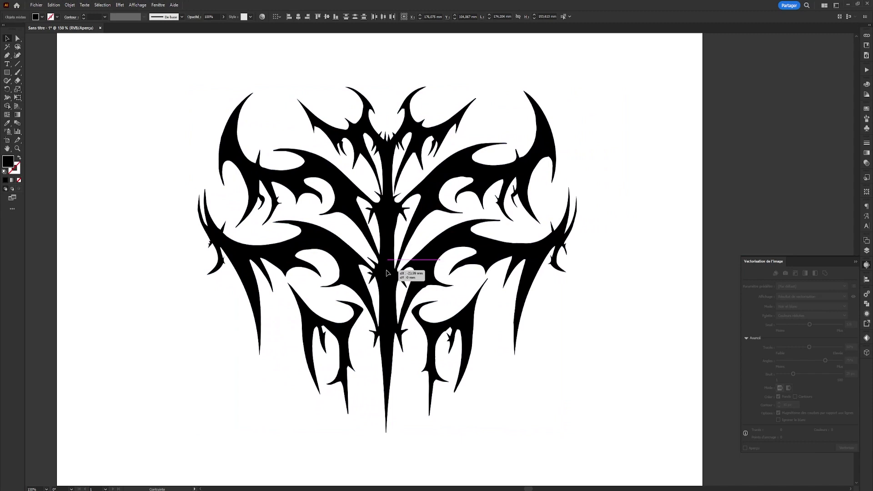
left_click_drag(386, 273, 380, 273)
Draw a black rectangle about 117 by 177 mm over the symbol's left half and lower its opacity to about 35%
key("m")
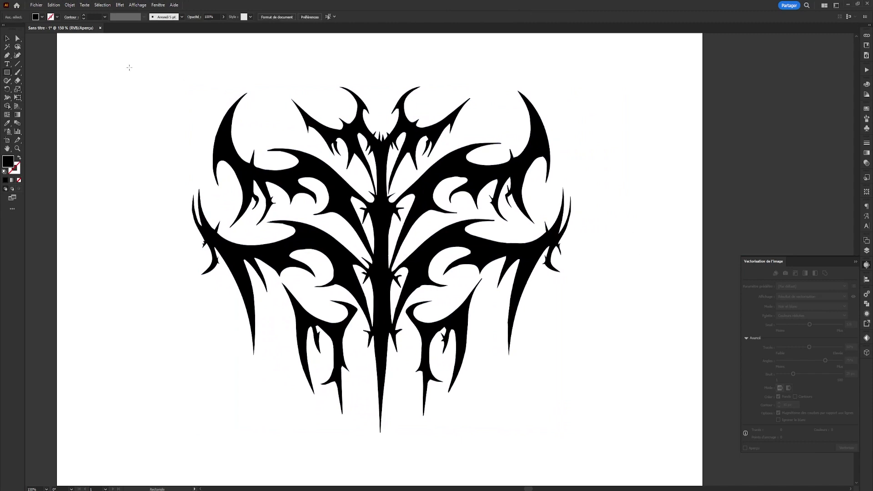
mouse_move(124, 57)
left_mouse_down()
mouse_move(266, 343)
mouse_move(320, 417)
mouse_move(380, 456)
left_mouse_up()
left_click(197, 17)
left_click(223, 17)
left_click_drag(222, 26, 205, 26)
Adjust the rectangle's right edge to about 117.9 mm width so it lines up with the middle of the symbol's spine
key("v")
scroll(390, 291, "up", 2)
left_click_drag(386, 308, 374, 203)
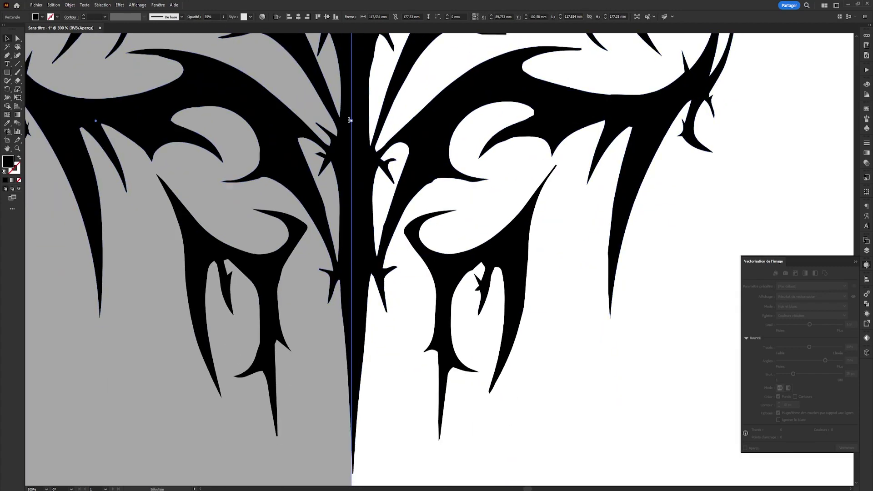
left_click_drag(350, 120, 384, 310)
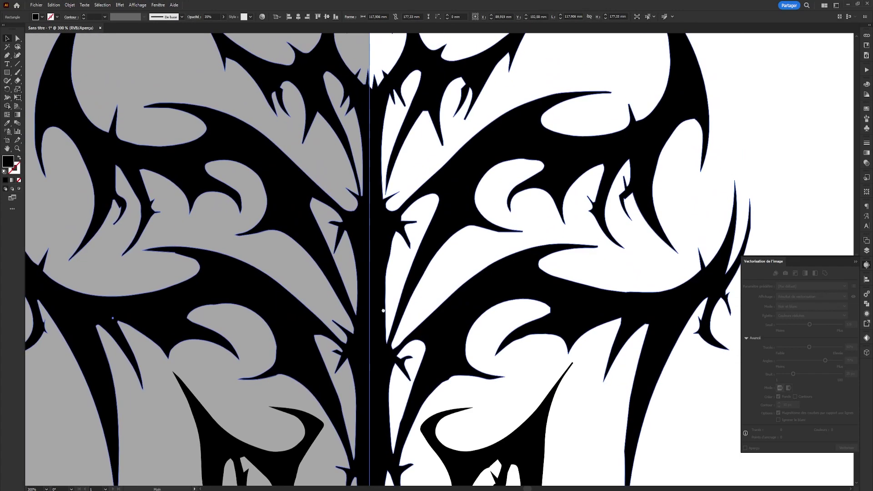
left_click(373, 154)
scroll(381, 136, "down", 2)
left_click(604, 175)
left_click_drag(605, 175, 597, 189)
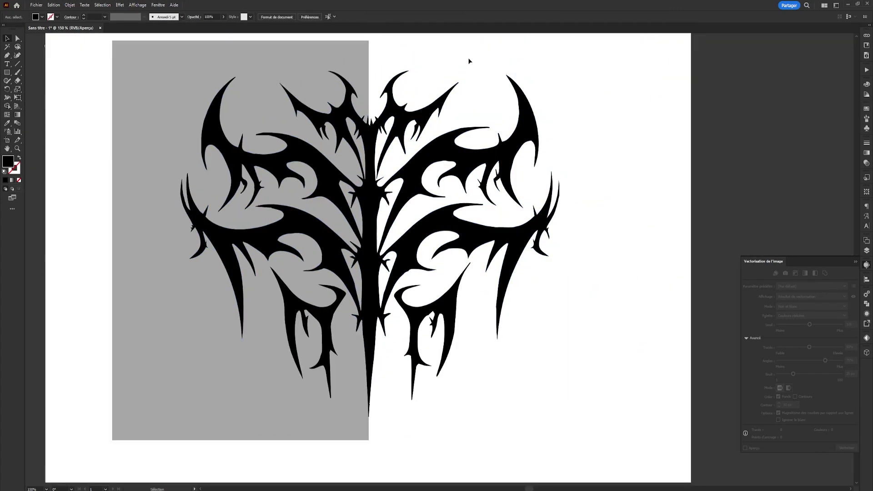
Restore the rectangle covering the left half to 100% opacity
left_click(263, 61)
left_click(223, 17)
left_click(228, 27)
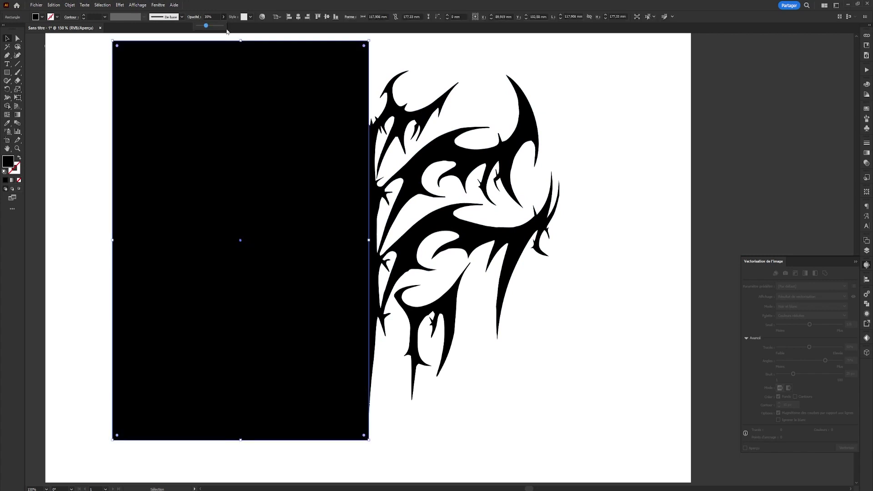
Recolor the rectangle covering the symbol's left half white by sampling the artboard background with the Eyedropper
left_click(89, 113)
key("i")
left_click(95, 114)
key("ctrl+z")
key("i")
left_click(94, 113)
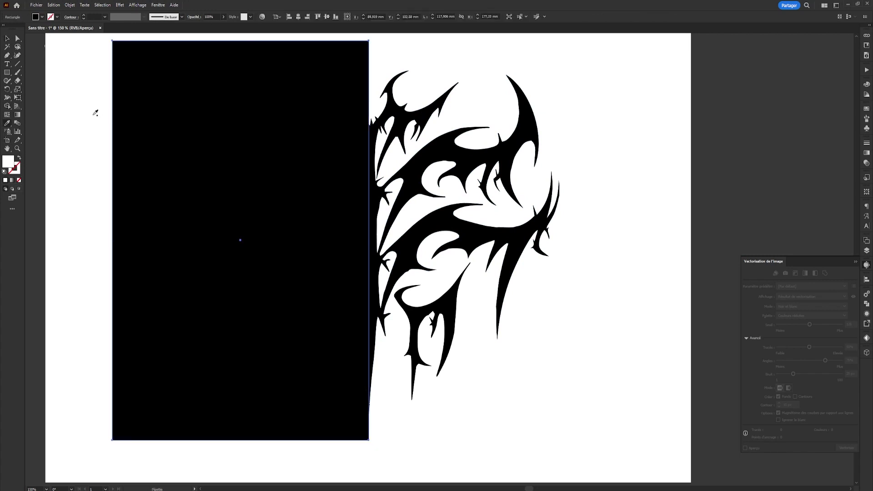
key("v")
Divide the symbol and the white rectangle along the central axis with the Pathfinder Divide operation
left_click_drag(635, 66, 386, 316)
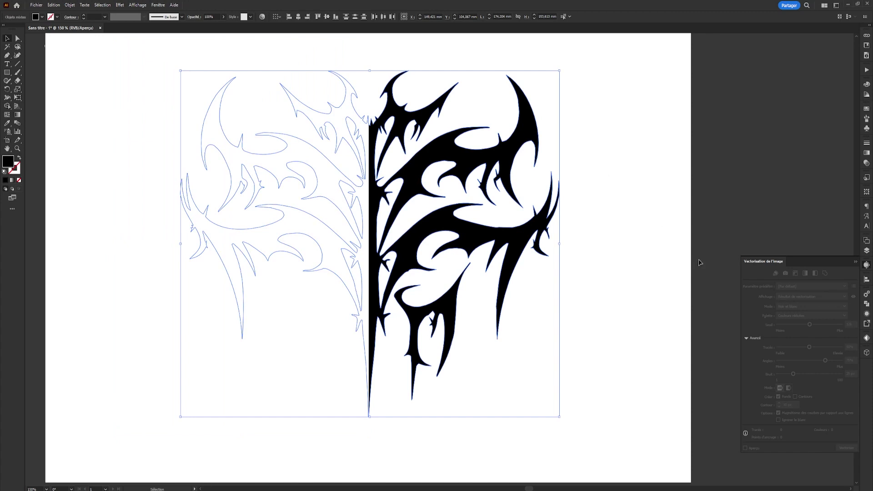
left_click_drag(682, 143, 242, 464)
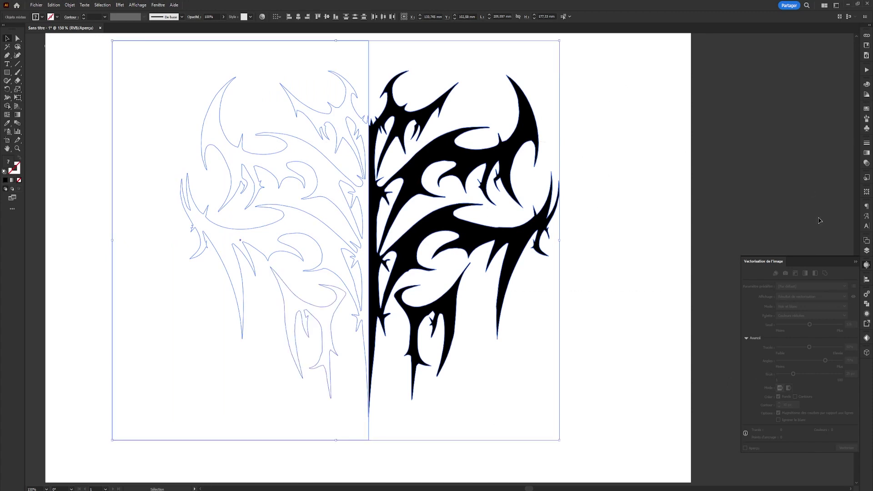
left_click(867, 308)
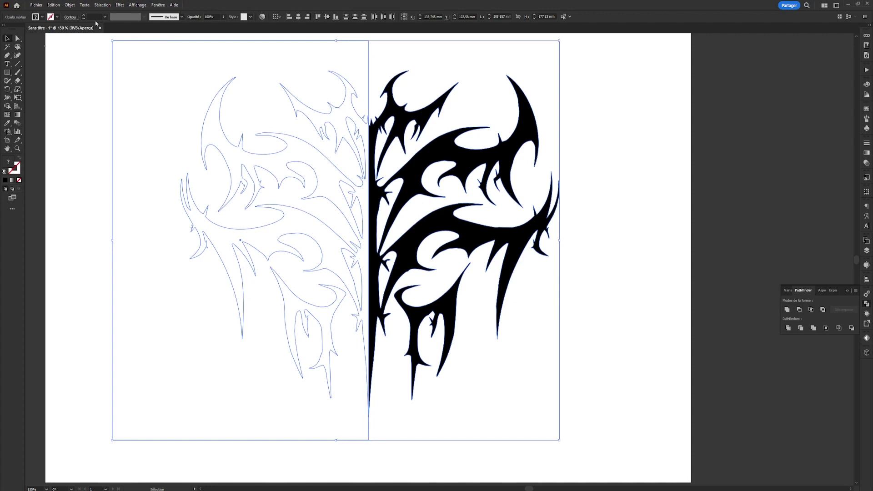
left_click(158, 5)
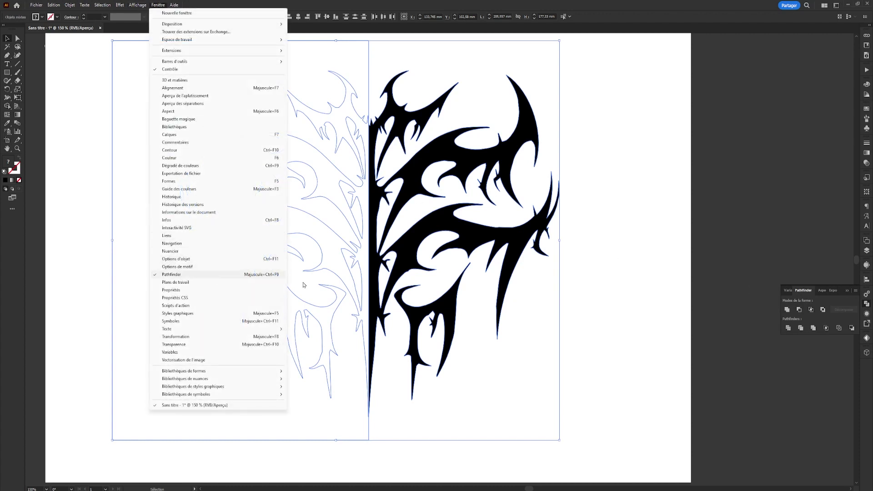
left_click(181, 275)
left_click(730, 279)
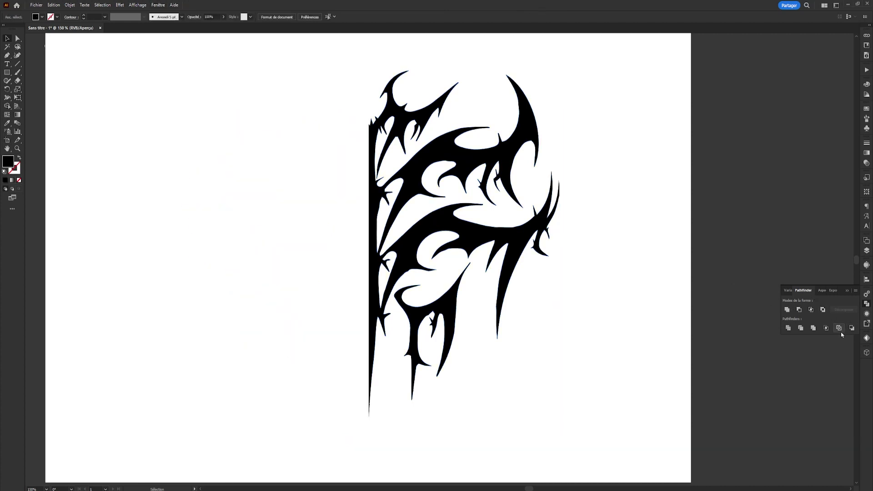
left_click_drag(603, 177, 223, 366)
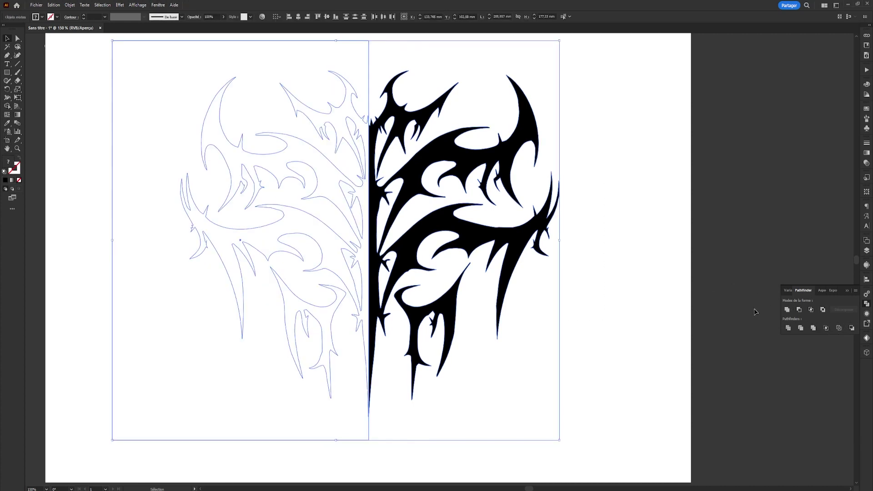
left_click(791, 331)
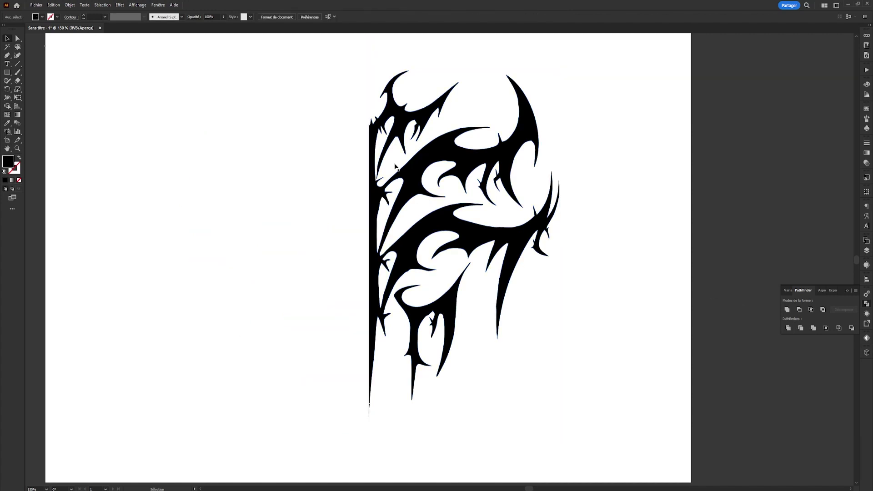
Delete the white rectangle and the divided pieces of the left half, keeping only the symbol's right half
key("a")
left_click(401, 126)
left_click(425, 313, "shift")
left_click_drag(425, 313, 489, 313)
left_click(378, 150)
scroll(377, 146, "down", 1)
key("v")
left_click(225, 317)
key("a")
left_click_drag(191, 61, 401, 372)
key("Delete")
Duplicate the symbol's right half and place the copy beside it on the left side of the artboard
key("v")
scroll(414, 140, "up", 1)
left_click_drag(461, 167, 389, 192)
key("space")
left_click_drag(335, 199, 208, 194)
Reflect the copied half across the vertical axis and move it flush against the original half at the spine
right_click(208, 195)
mouse_move(261, 317)
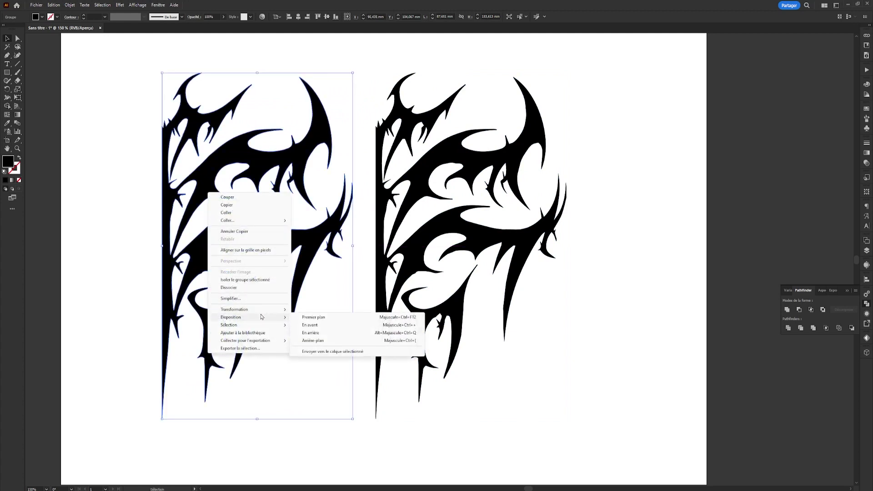
left_click(329, 336)
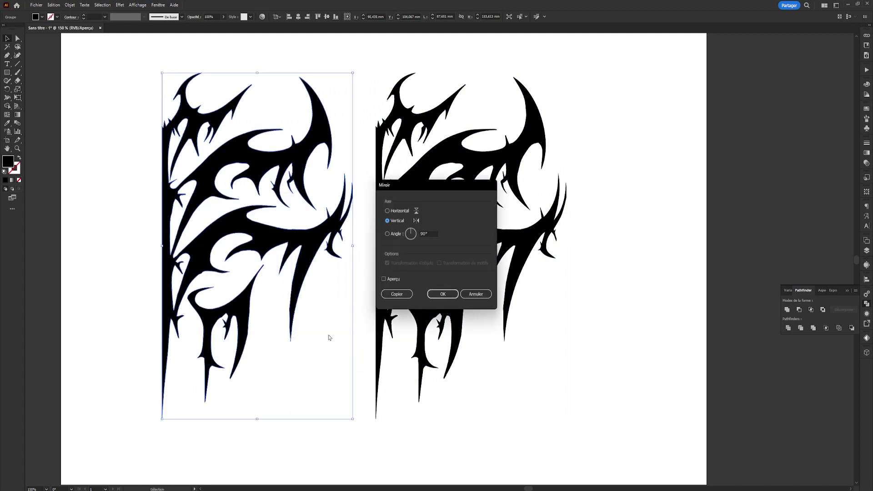
left_click(438, 295)
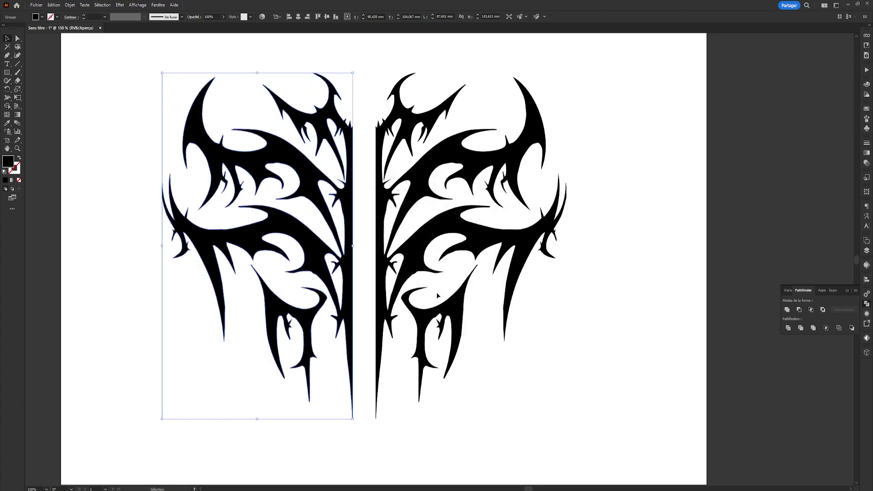
left_click_drag(347, 272, 371, 272)
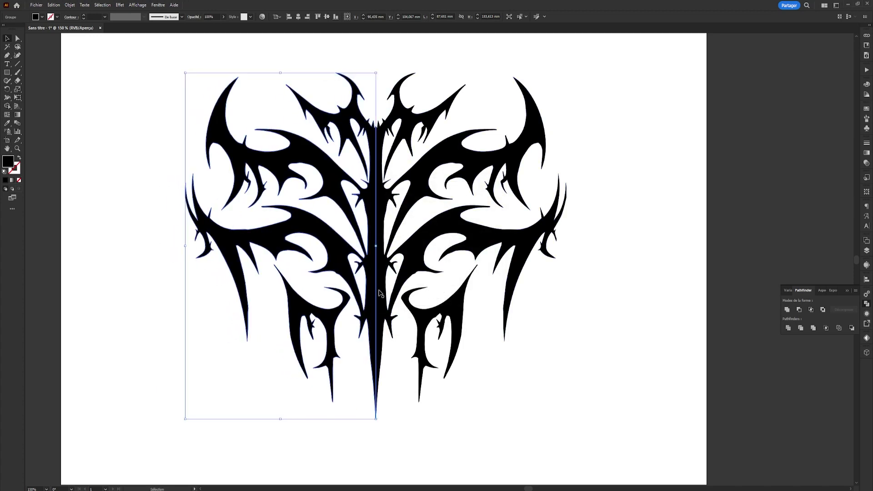
left_click(420, 415)
Check the join between the two halves and merge both into one shape with Pathfinder
left_click_drag(431, 218, 382, 223)
scroll(329, 125, "up", 5)
scroll(336, 144, "down", 4)
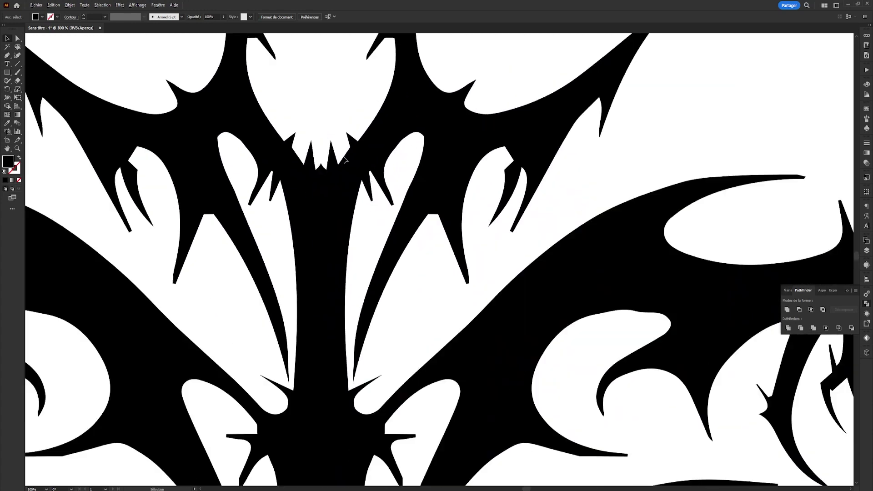
left_click_drag(386, 272, 388, 243)
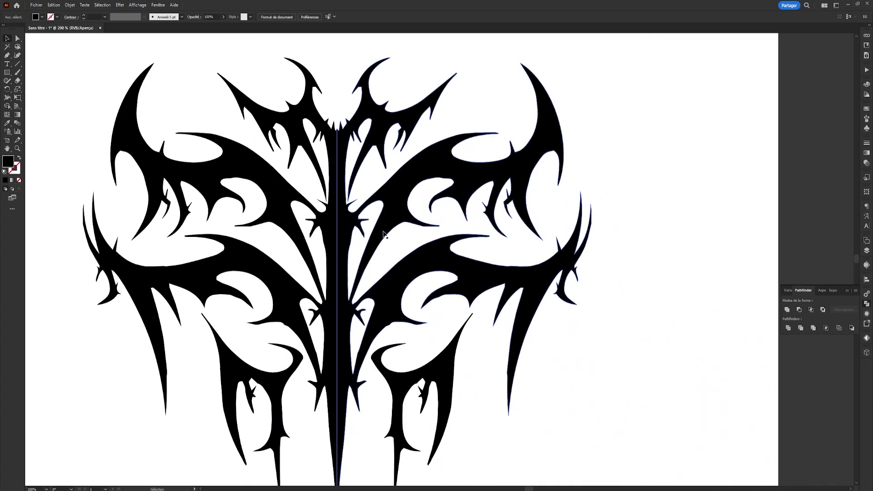
scroll(386, 242, "down", 2)
left_click_drag(584, 166, 156, 441)
left_click_drag(363, 346, 358, 332)
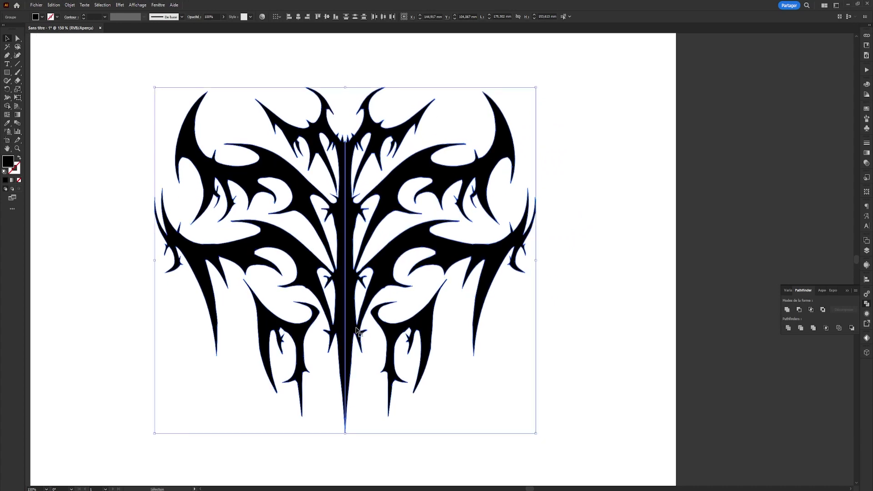
left_click(799, 310)
key("a")
key("v")
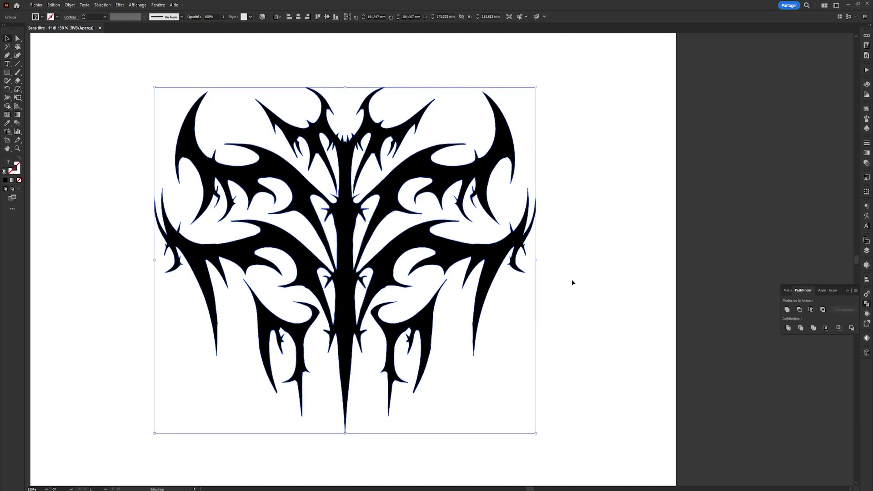
Duplicate the merged symbol outside the artboard's right edge and recolor the copy white with the Eyedropper
scroll(258, 301, "down", 2)
scroll(322, 331, "up", 2)
scroll(351, 213, "down", 1)
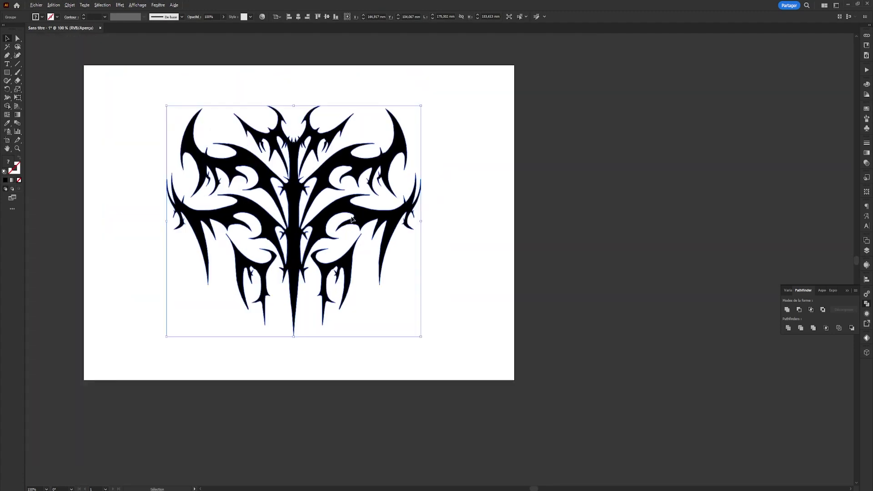
left_click_drag(320, 221, 549, 236)
key("i")
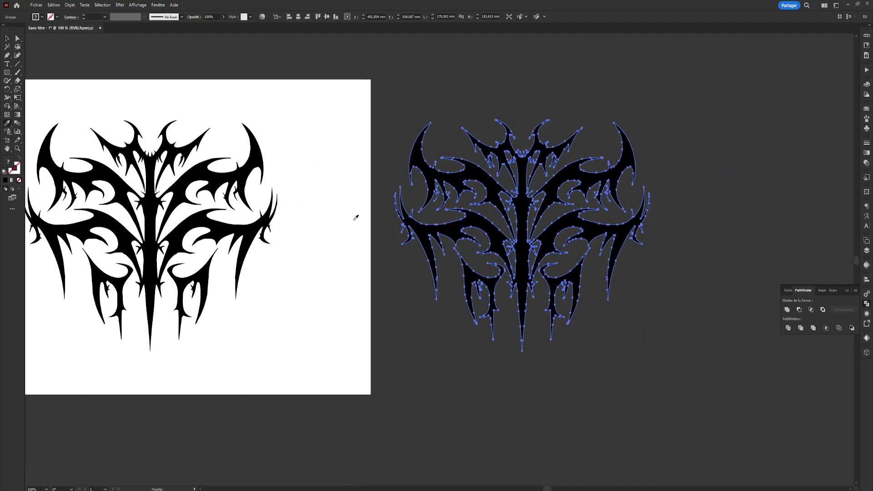
left_click(356, 218)
key("v")
left_click(625, 108)
key("a")
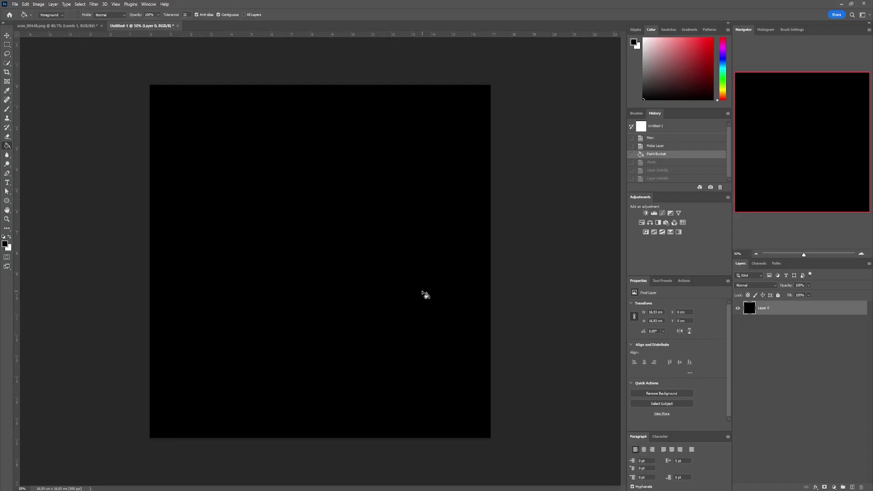
Switch to Photoshop, paste the white symbol as a Smart Object, and center it on the black canvas
key("ctrl+v")
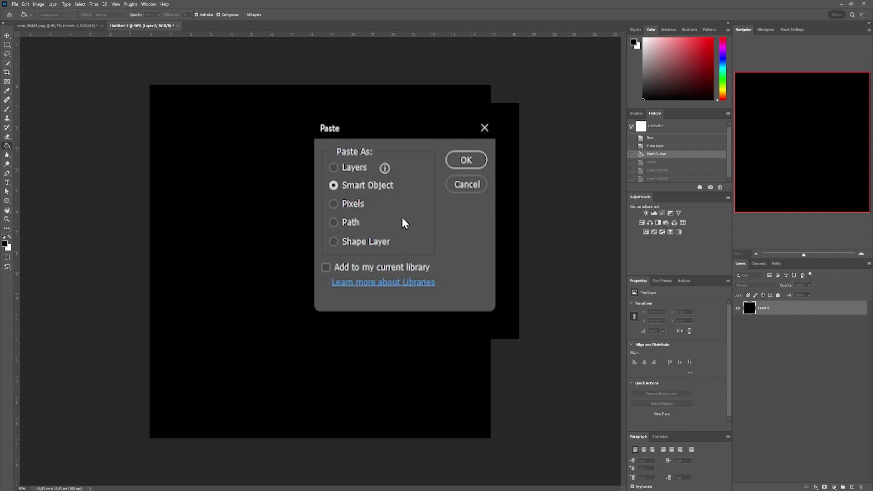
left_click(454, 154)
left_click_drag(320, 107, 320, 153)
left_click_drag(333, 238, 332, 216)
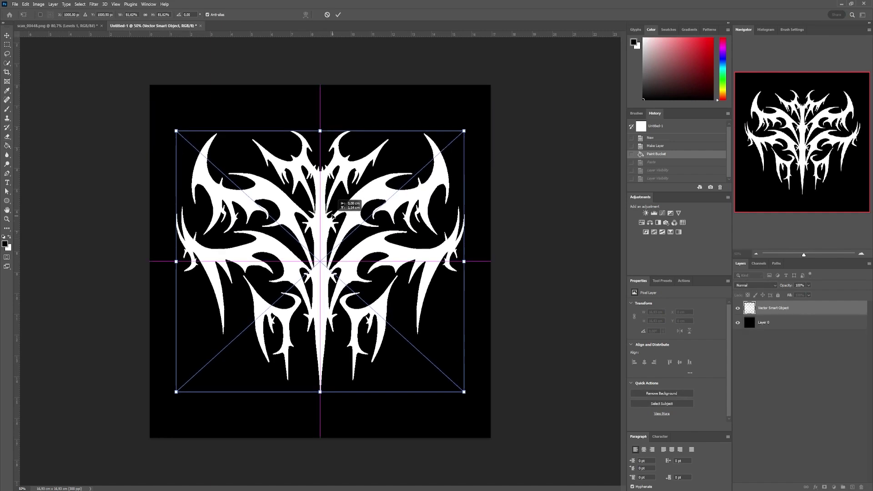
key("Return")
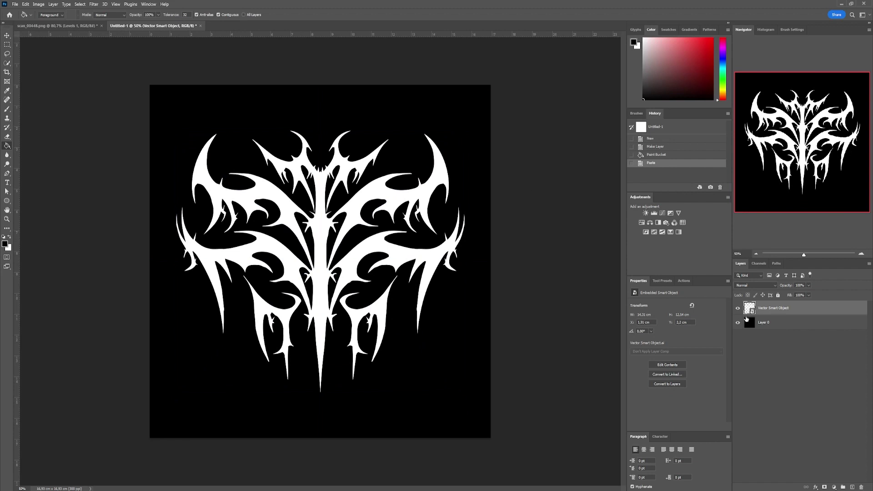
Add a Bevel & Emboss effect to the Vector Smart Object layer with Inner Bevel style and Smooth technique
double_click(805, 310)
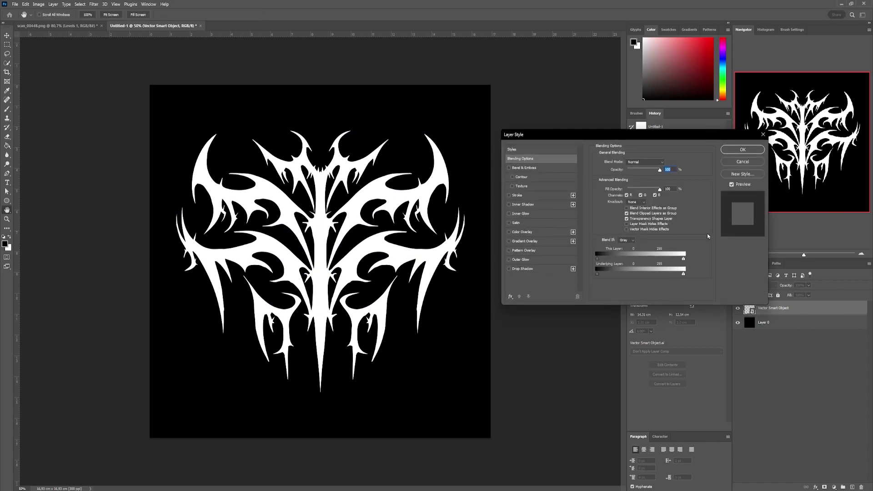
left_click_drag(576, 137, 574, 218)
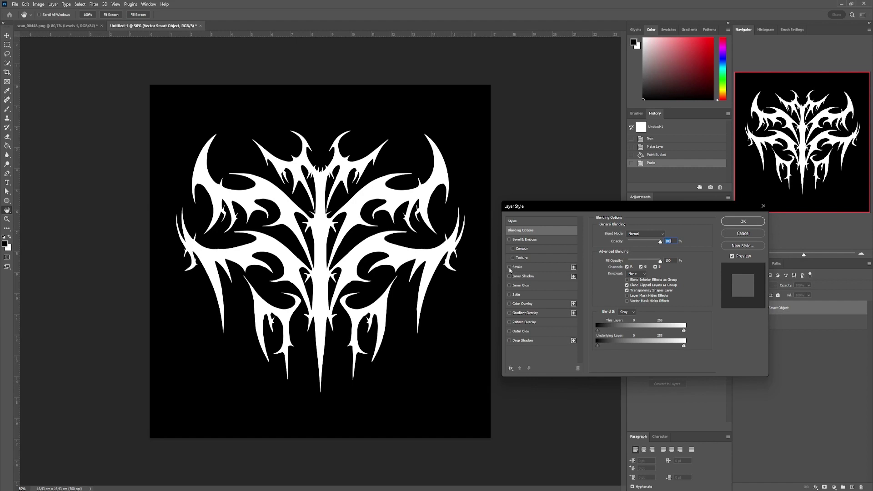
left_click(517, 241)
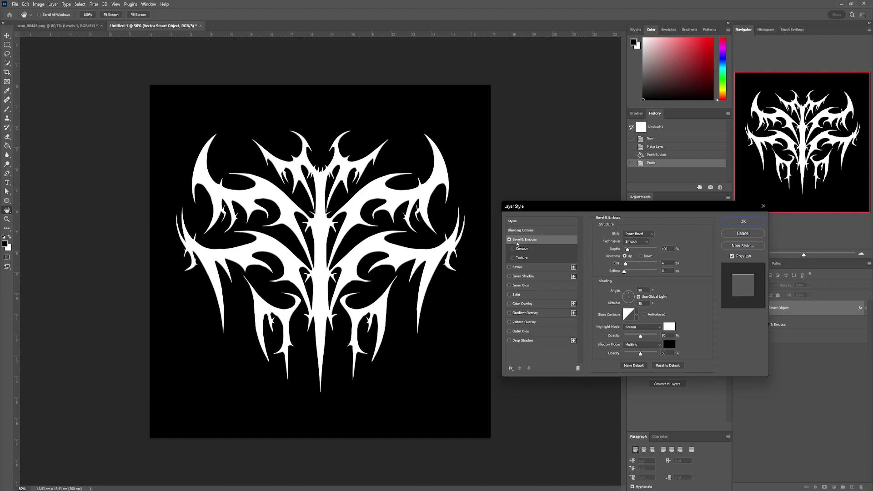
left_click(634, 233)
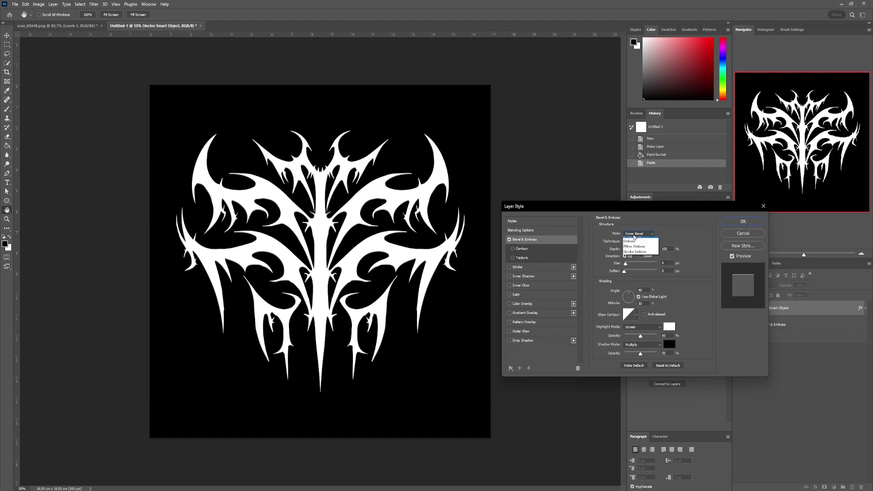
left_click(635, 242)
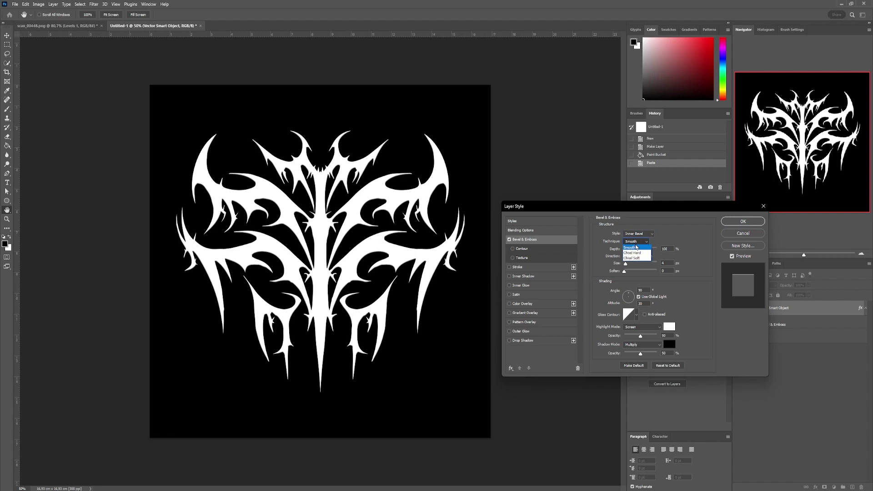
left_click(636, 247)
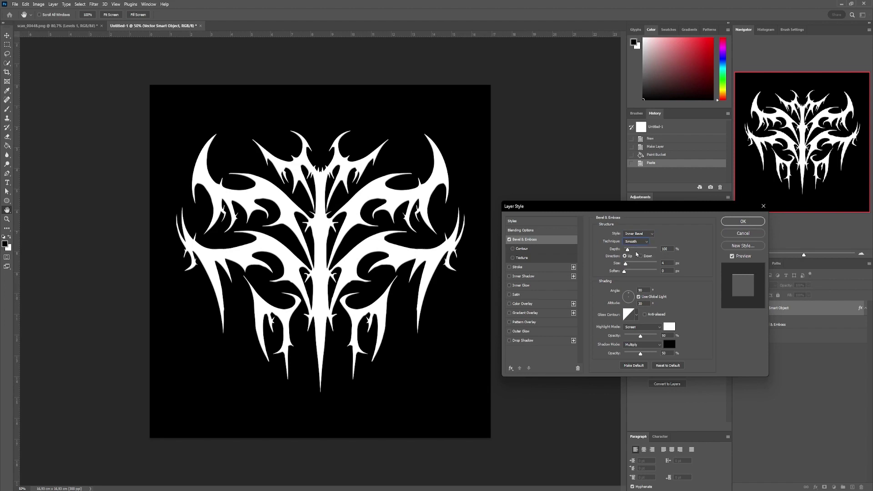
Choose the multi-peaked gloss contour for the bevel and, with global light off, set the angle to about 114° and altitude to 37°
left_click(637, 312)
left_click(619, 343)
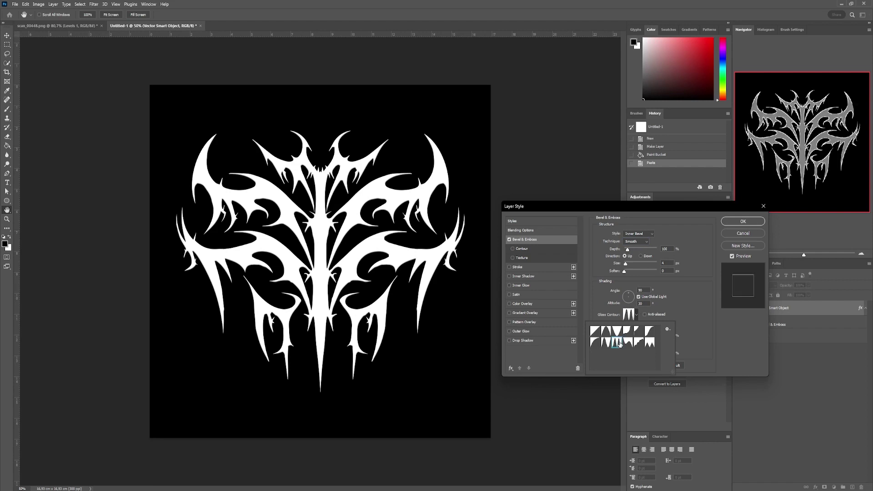
left_click(639, 301)
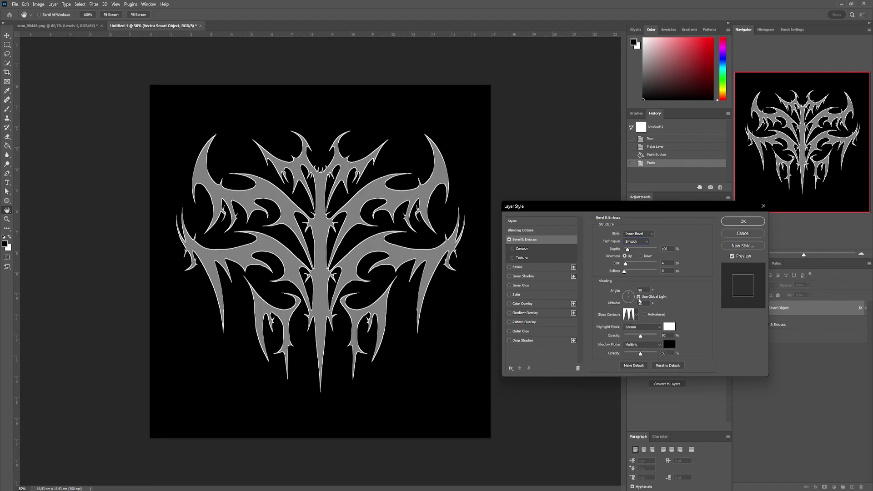
left_click(628, 297)
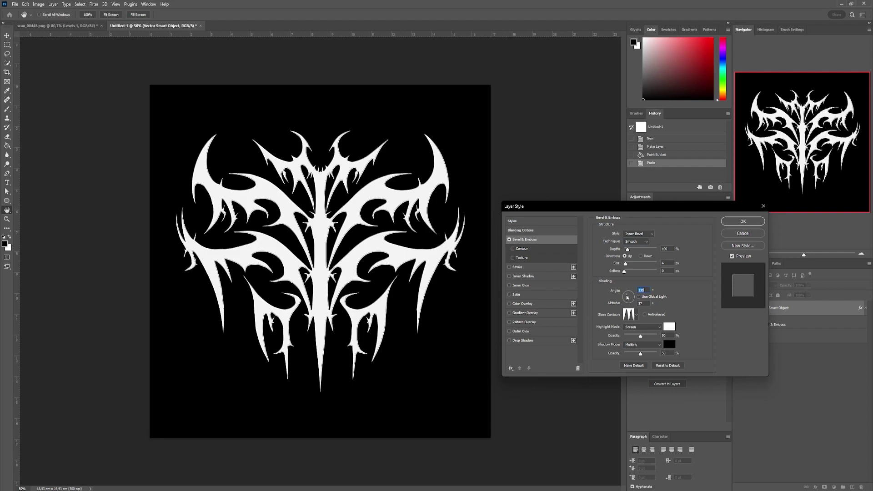
left_click(628, 296)
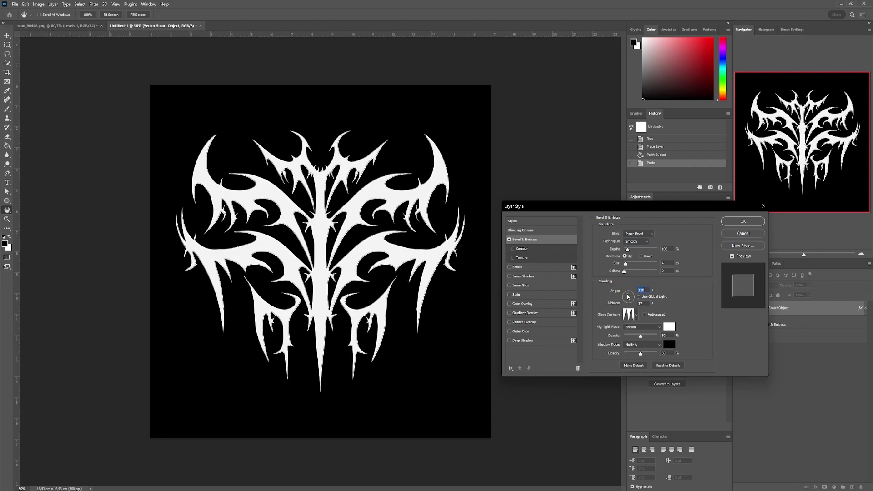
Tune the bevel to about 530% depth, 13 px size, 1 px soften and 48° altitude, with Multiply highlights at 54% opacity
left_click(335, 230, "ctrl")
left_click(335, 230, "ctrl")
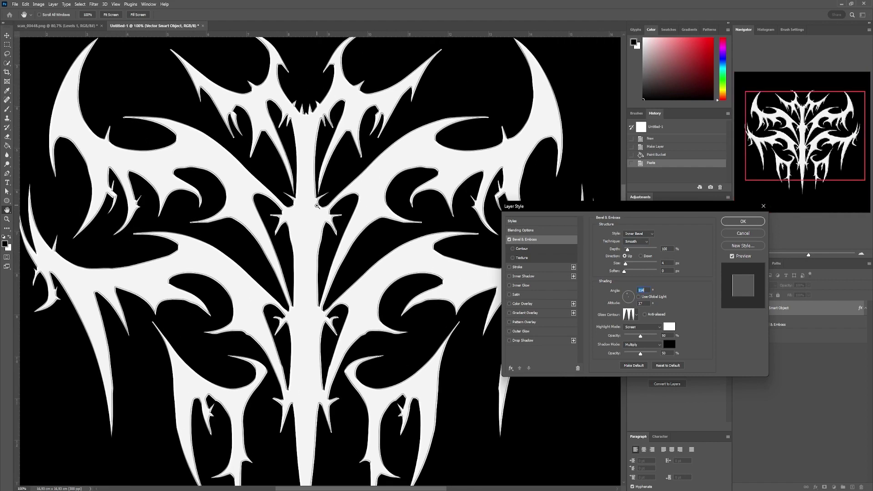
left_click_drag(644, 253, 622, 279)
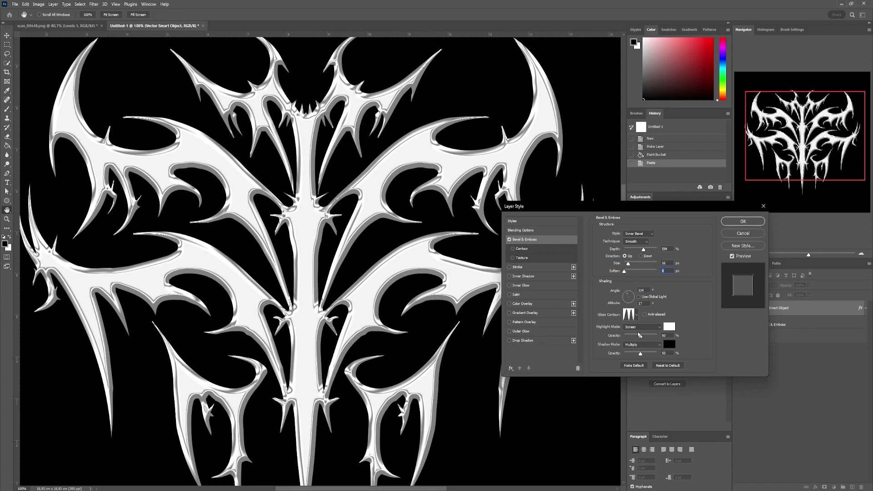
left_click(639, 345)
left_click(639, 343)
left_click_drag(628, 296, 627, 295)
left_click_drag(628, 264, 641, 252)
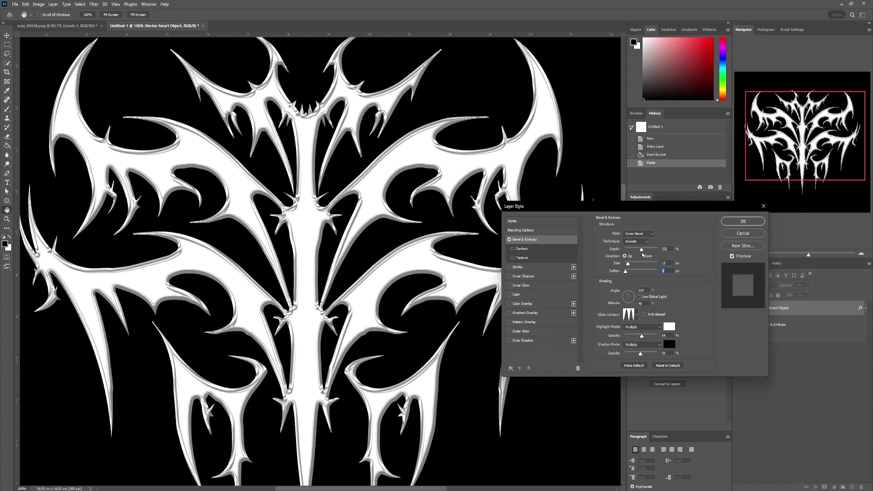
Add a Satin effect with the multi-peaked contour and Multiply blending, tuned to about 35% opacity and 49 px size
left_click(509, 295)
left_click(515, 296)
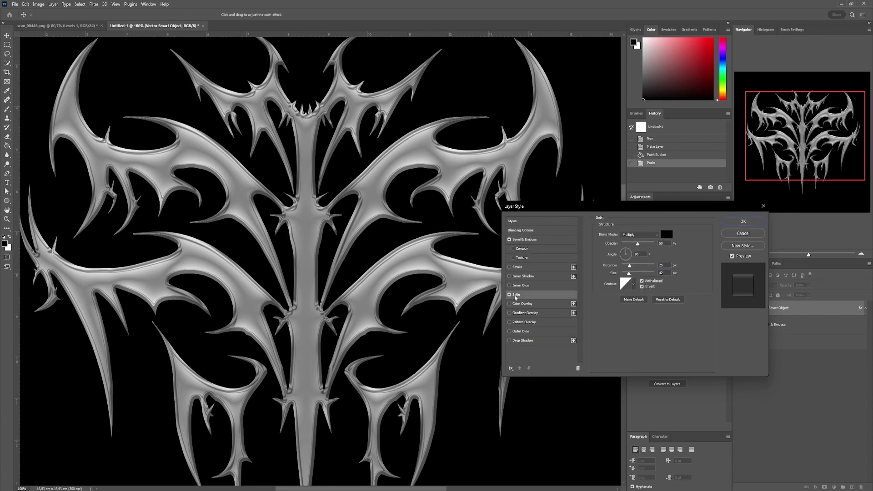
left_click(632, 287)
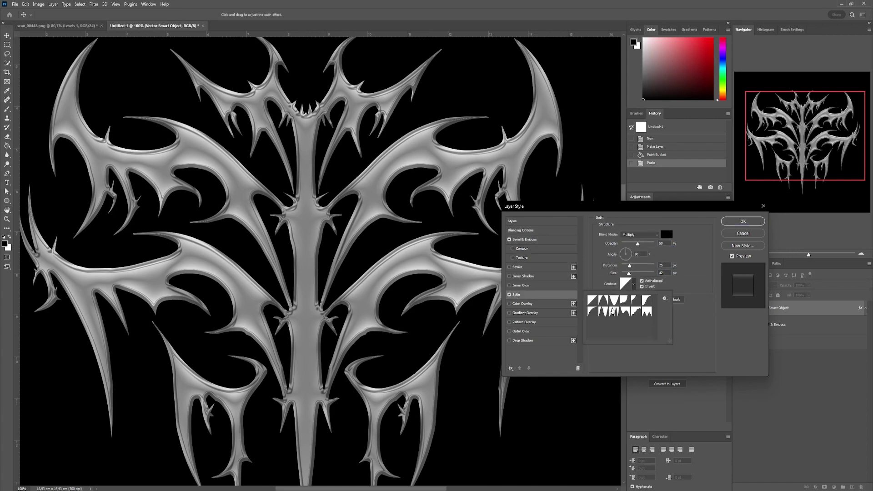
left_click(612, 312)
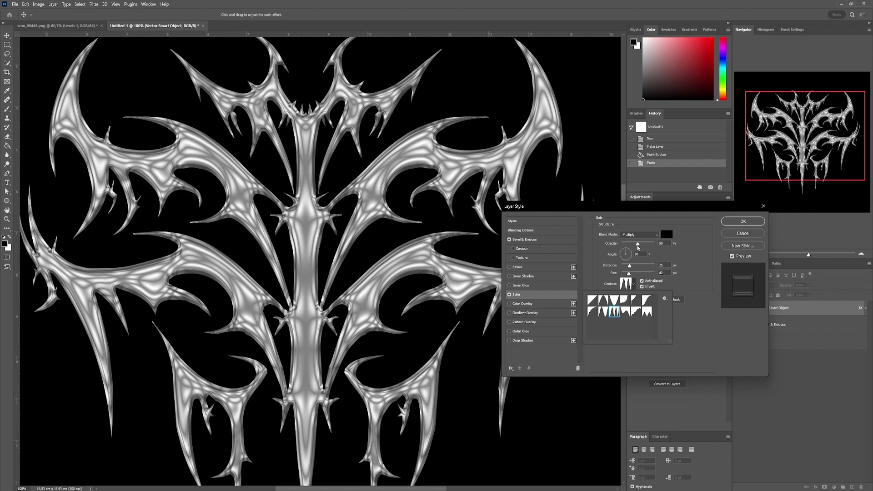
mouse_move(637, 247)
left_mouse_down()
mouse_move(623, 247)
mouse_move(628, 274)
left_mouse_up()
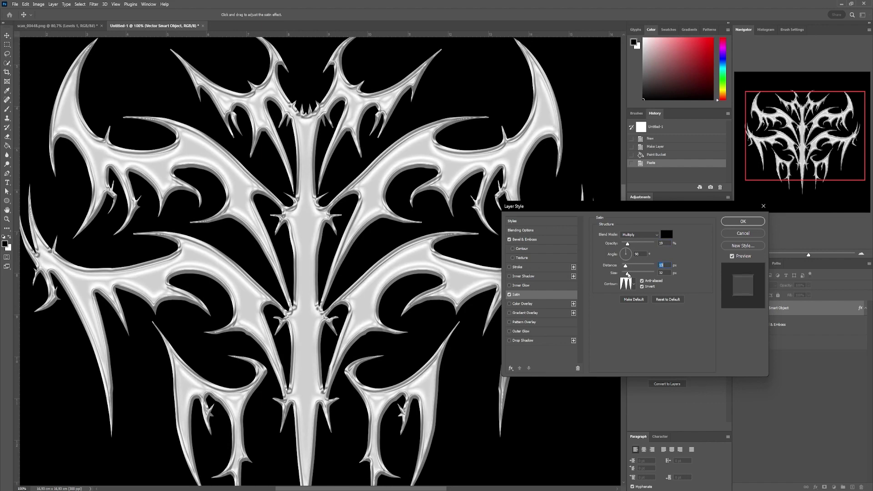
left_click_drag(627, 244, 629, 274)
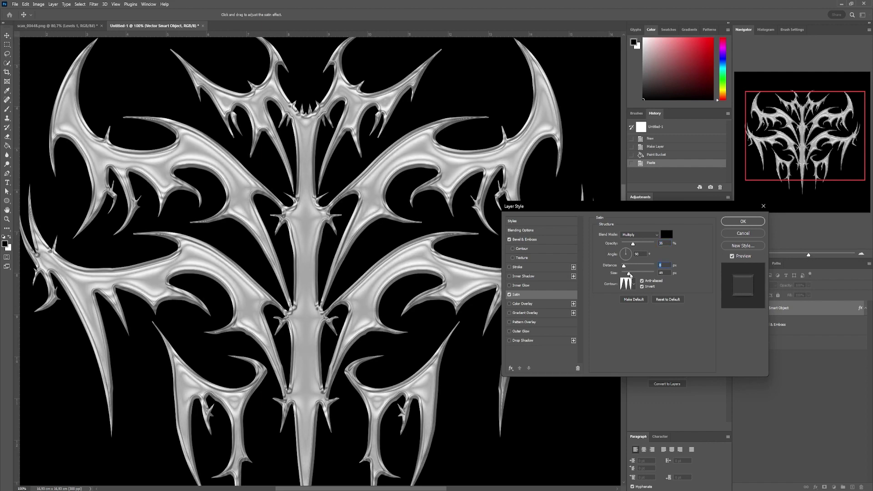
Add a white edge Inner Glow at 100% opacity, 0% choke, about 24 px size and 25% range, and apply the layer style
left_click(530, 312)
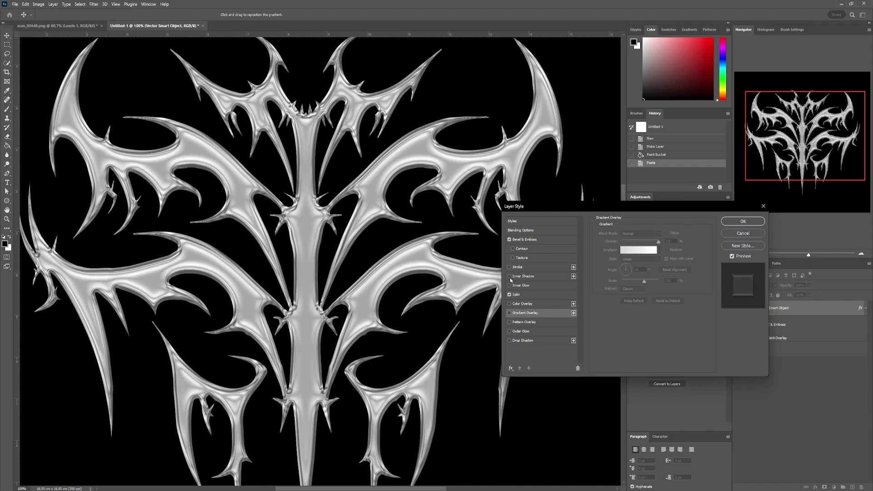
left_click(509, 285)
left_click(521, 285)
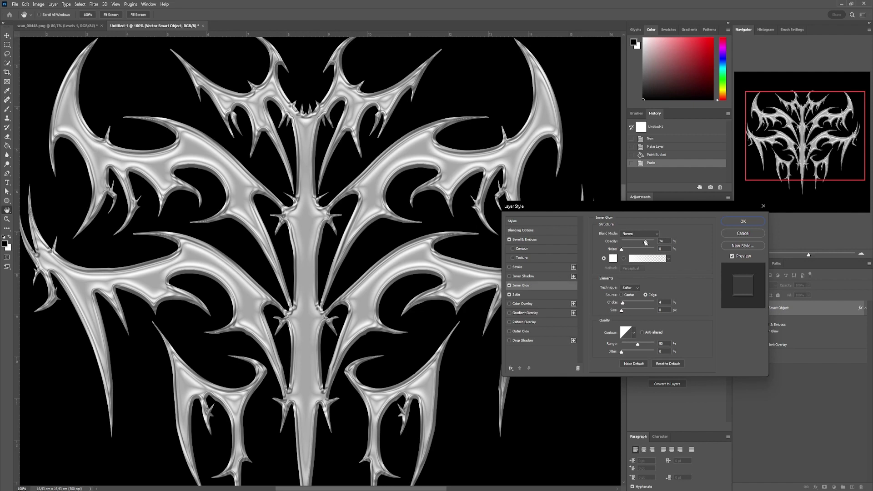
left_click_drag(645, 242, 656, 243)
left_click_drag(623, 302, 627, 310)
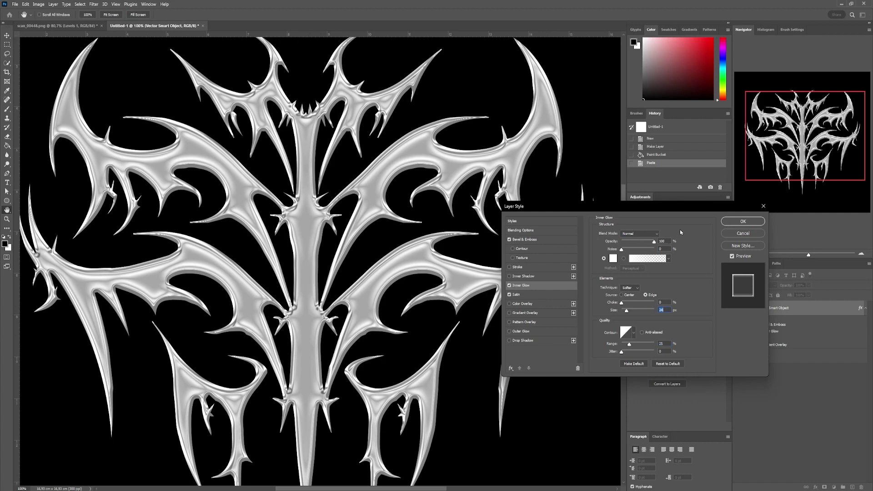
left_click(732, 223)
key("ctrl+0")
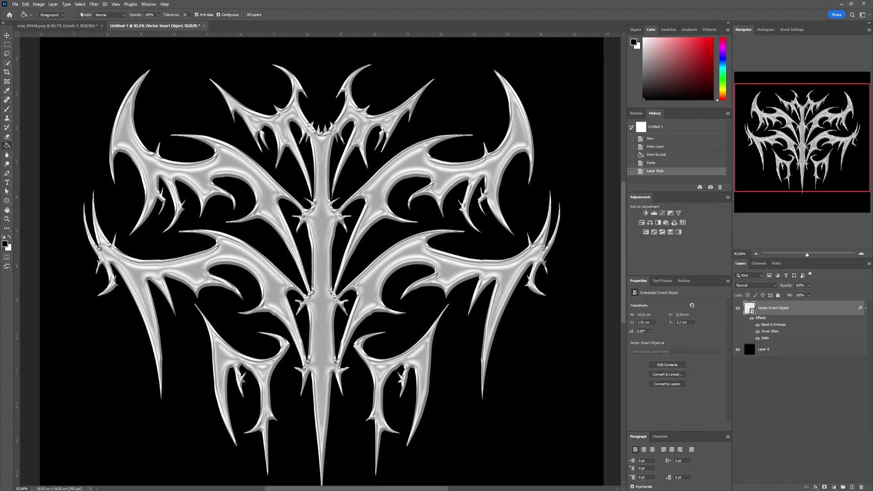
Apply a subtle monochromatic Add Noise filter with Gaussian distribution to the symbol's smart object
left_click(95, 5)
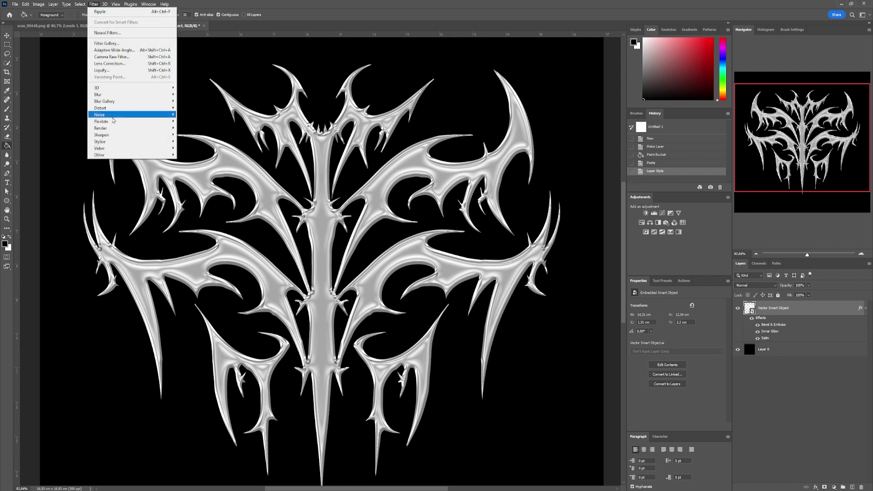
mouse_move(113, 117)
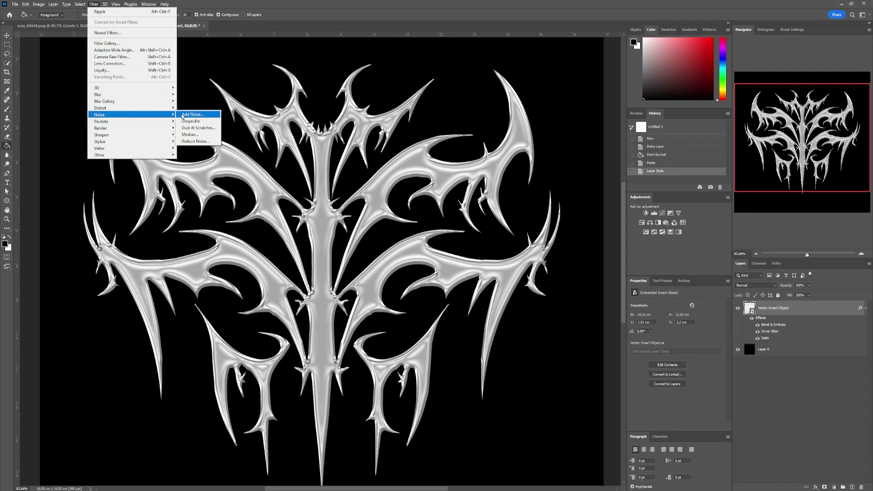
left_click(182, 116)
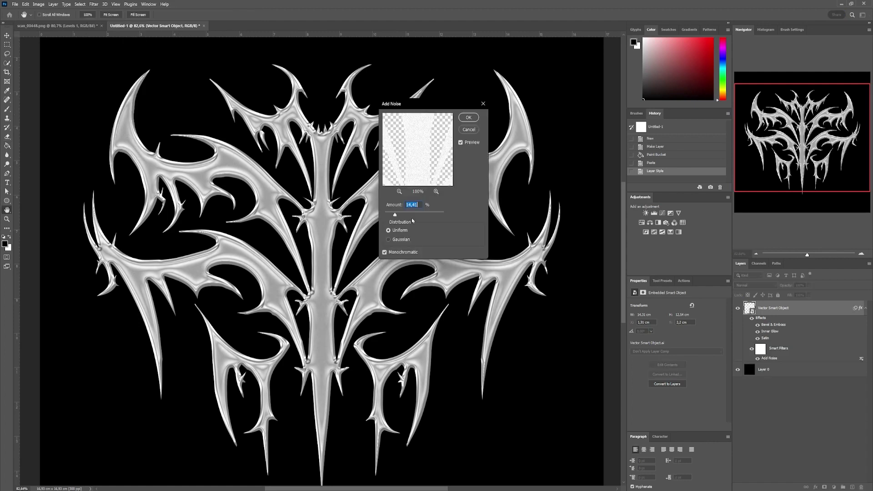
key("ctrl+plus")
key("ctrl+plus")
key("ctrl+plus")
key("ctrl+plus")
left_click(388, 239)
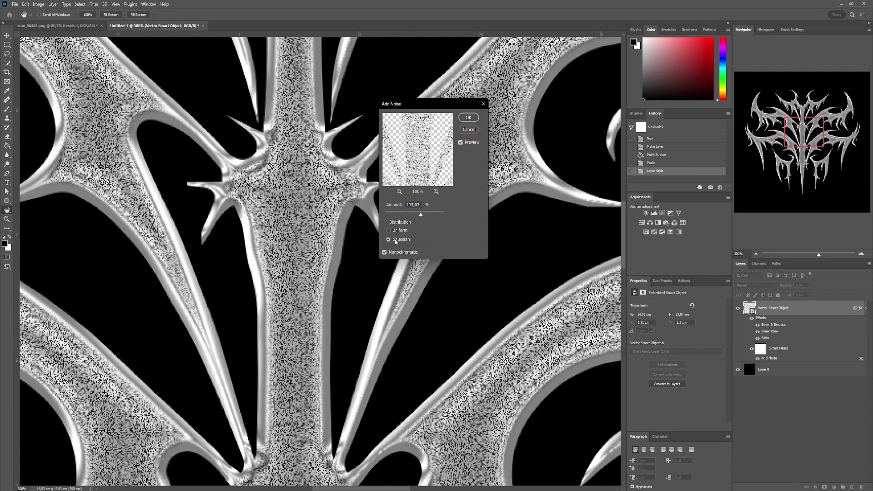
left_click_drag(394, 214, 389, 215)
key("Return")
key("g")
key("ctrl+0")
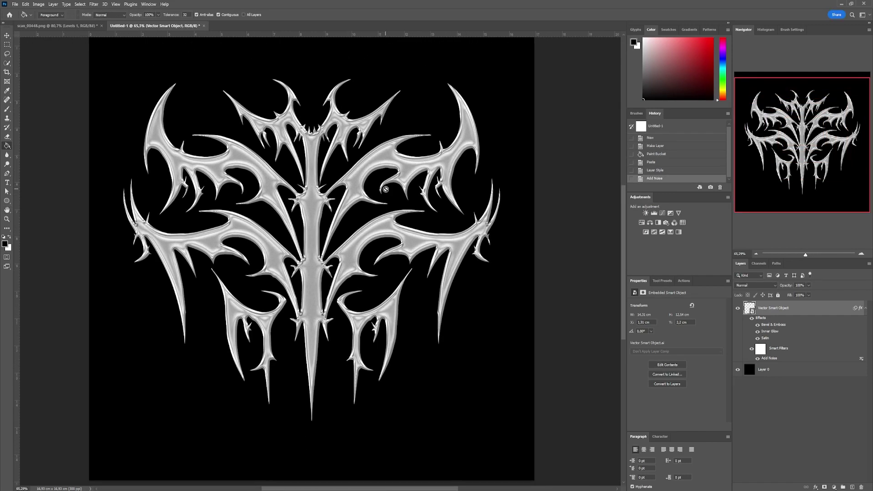
Add a Brightness/Contrast adjustment layer above the symbol with slightly raised brightness and contrast at 100
left_click_drag(386, 189, 395, 201)
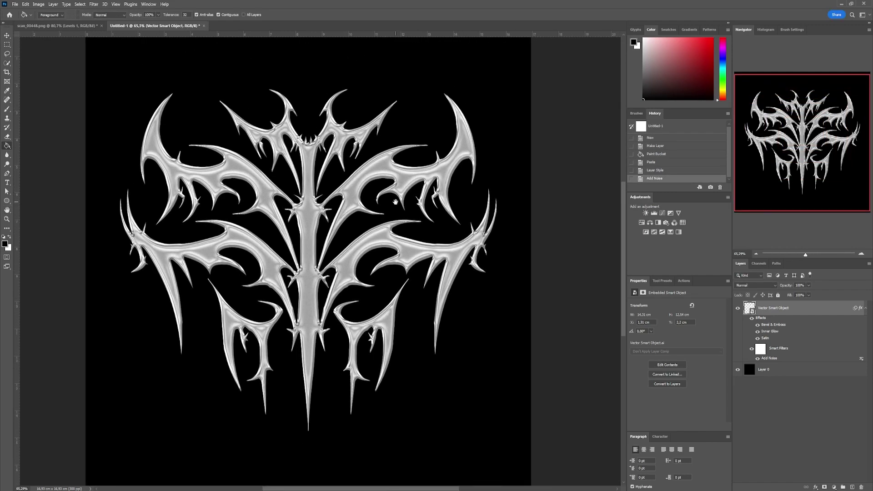
left_click(645, 213)
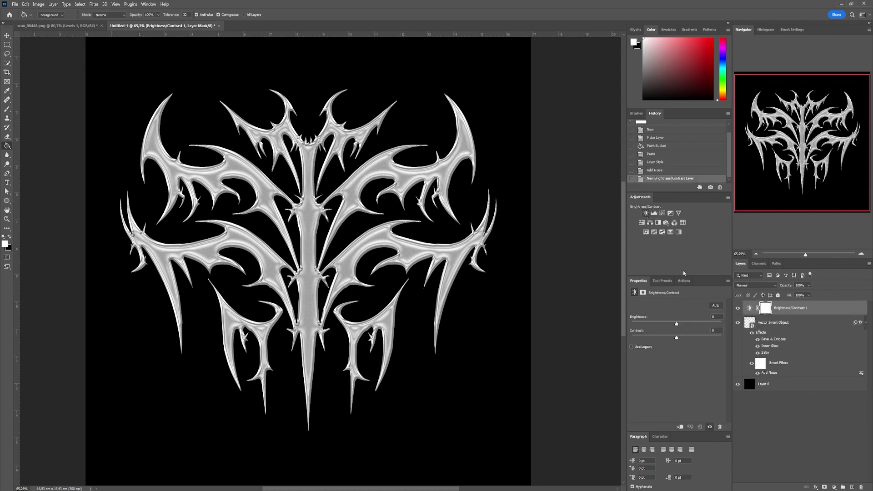
left_click_drag(676, 324, 723, 337)
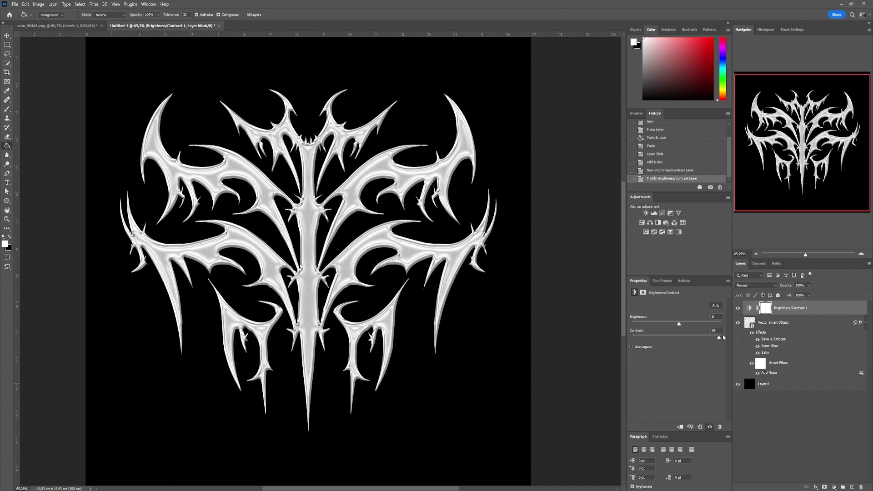
Add a Gradient Map adjustment layer, place it beneath the Brightness/Contrast layer and clip it to the Vector Smart Object
left_click(679, 233)
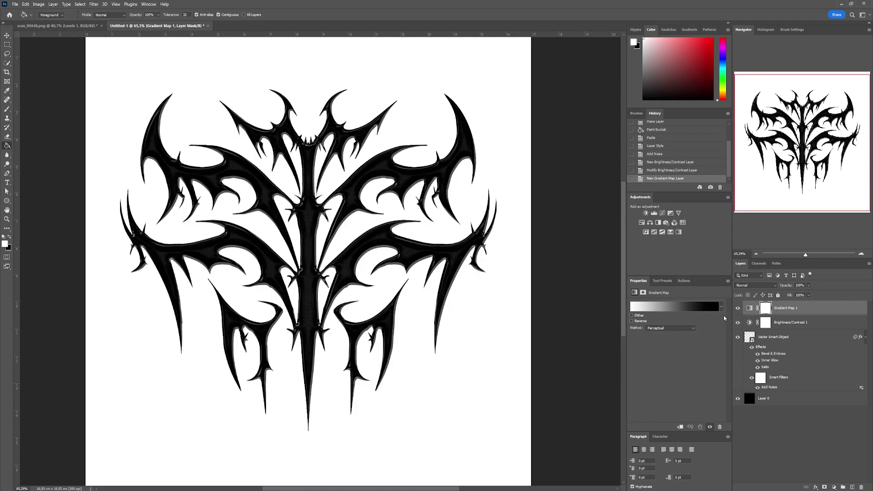
left_click_drag(796, 309, 796, 326)
right_click(778, 324)
left_click(805, 178)
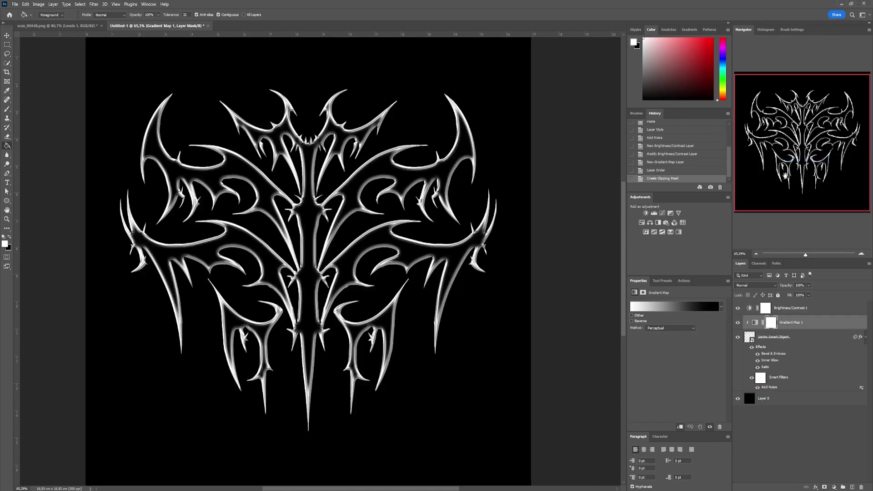
Apply the Rouge_01 preset from the Rouges gradients to the Gradient Map
left_click(678, 309)
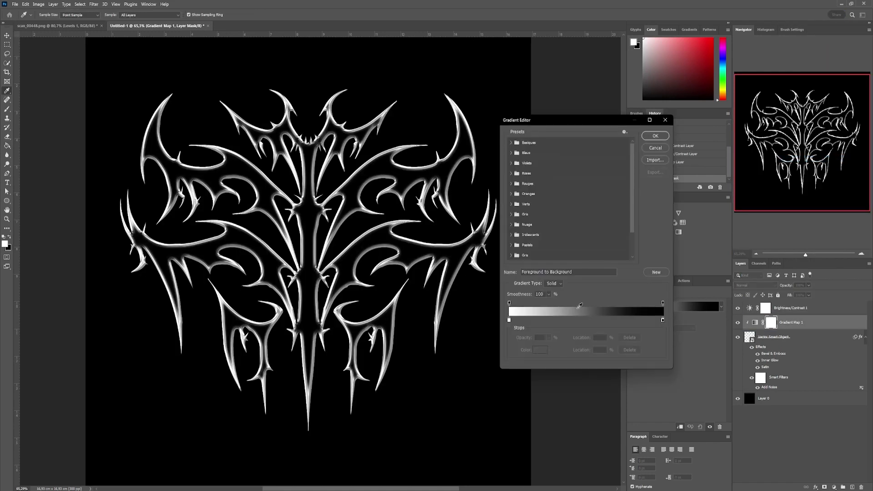
left_click(527, 185)
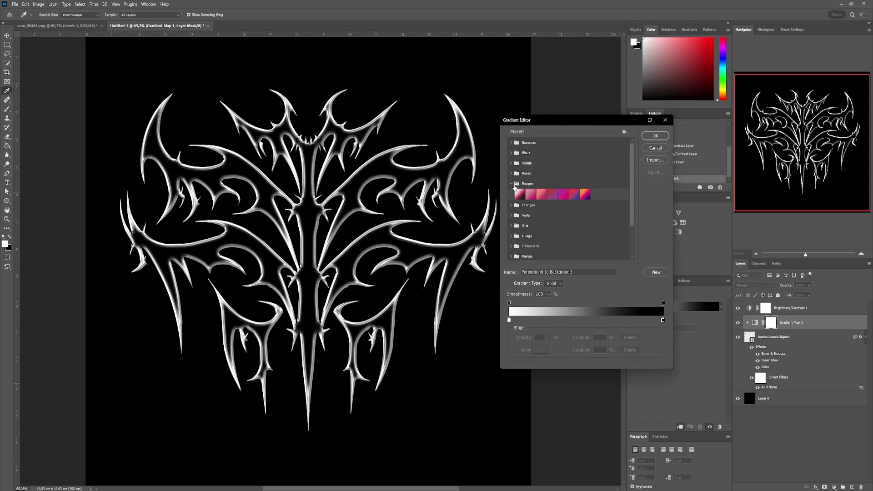
left_click(519, 194)
left_click(651, 137)
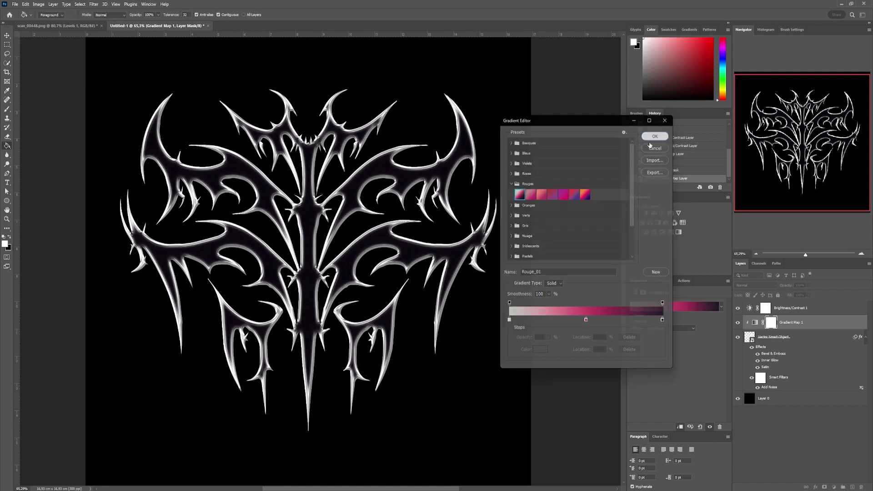
Hide the Brightness/Contrast layer and move the Gradient Map layer above it, outside the clipping
left_click(738, 308)
left_click_drag(798, 322, 808, 309)
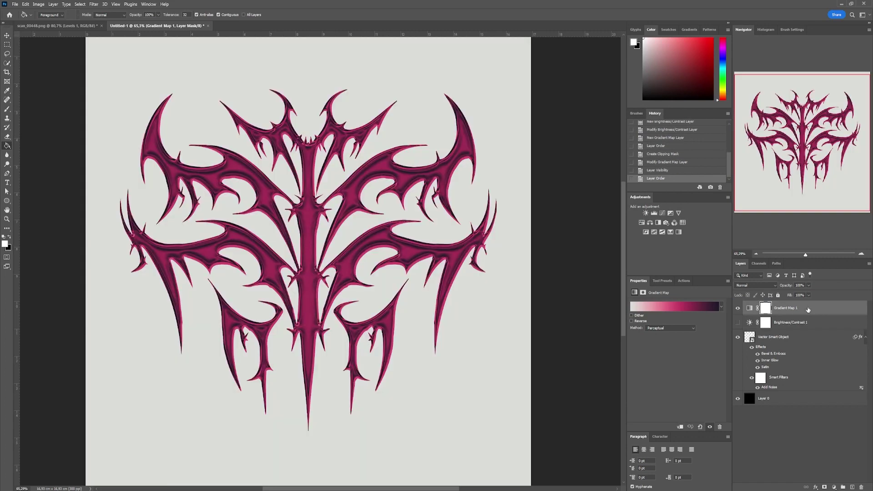
Try reversing the Gradient Map's colors, and undo the reversal
left_click(680, 309)
key("Return")
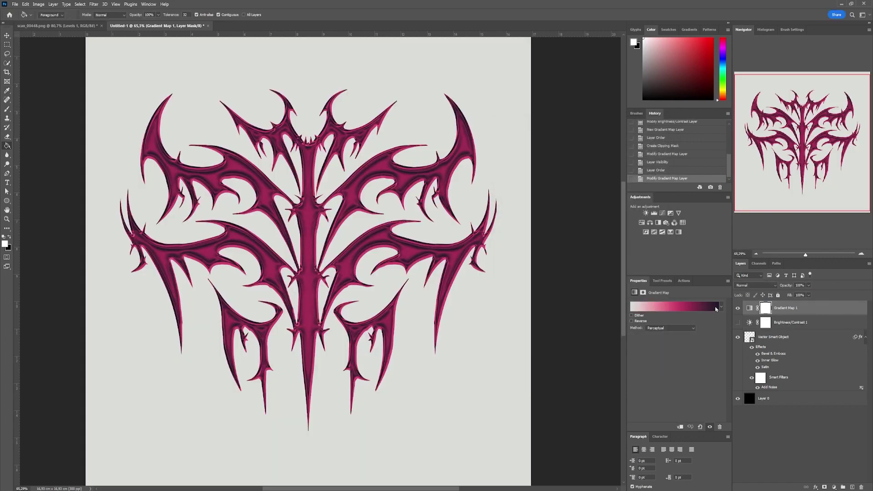
left_click(646, 323)
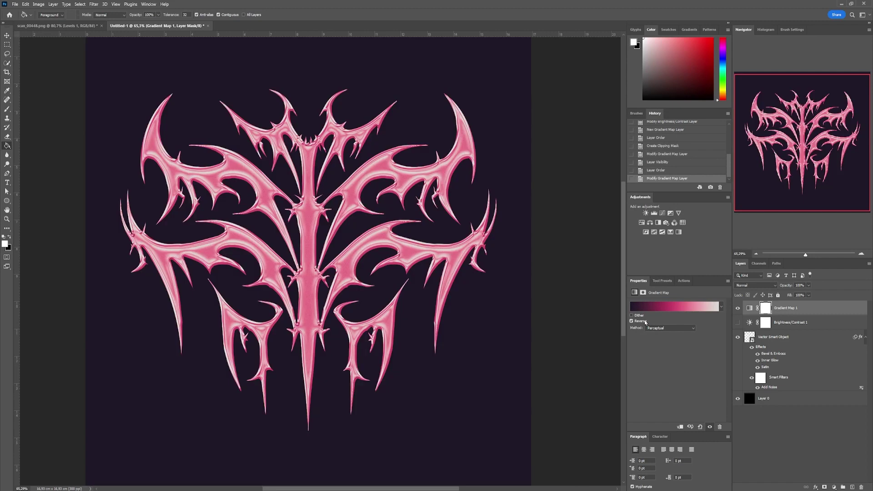
key("ctrl+z")
Swap the gradient's end stops so the dark color sits at 0% and the light gray at 100%
left_click(667, 310)
mouse_move(664, 321)
left_mouse_down()
mouse_move(538, 321)
mouse_move(663, 324)
left_mouse_up()
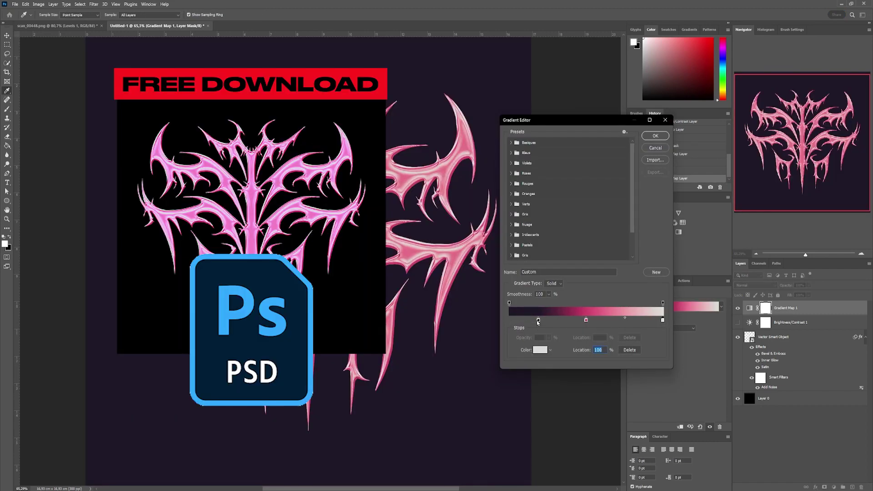
left_click_drag(538, 321, 509, 321)
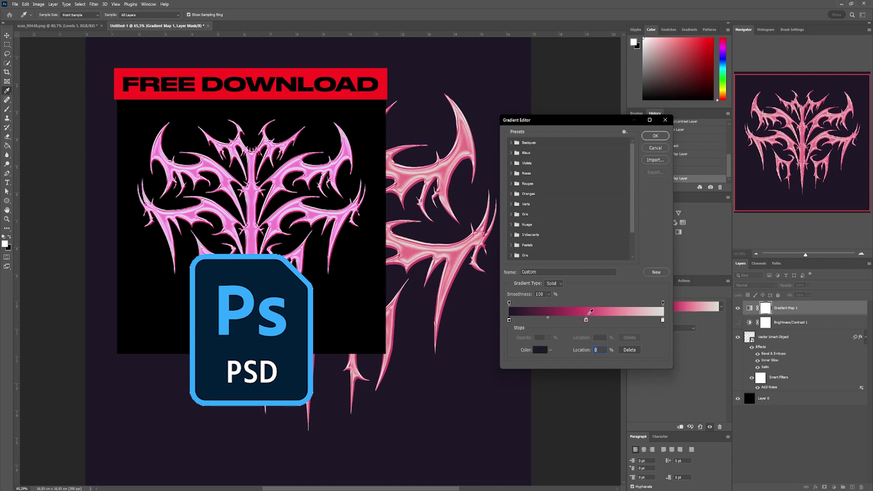
Add a light magenta-pink color stop at about 73% between the crimson and light gray stops, and accept the gradient
double_click(622, 320)
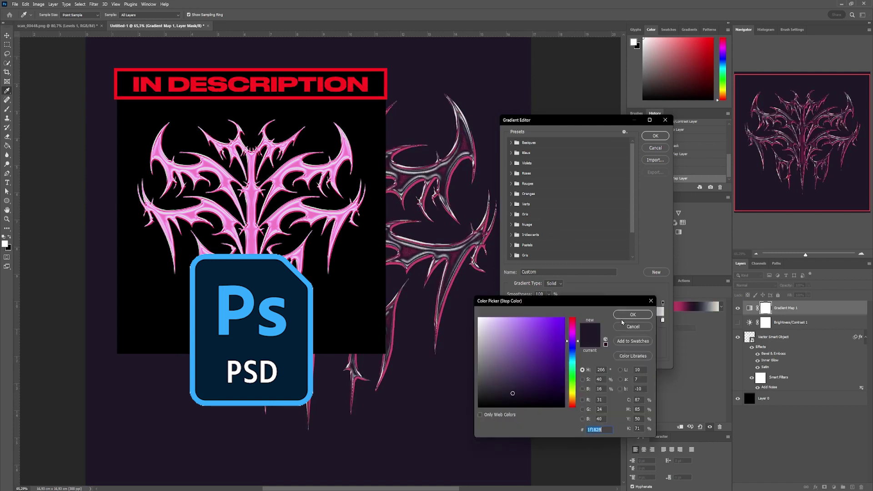
left_click(572, 332)
mouse_move(546, 323)
left_mouse_down()
mouse_move(540, 341)
mouse_move(524, 335)
left_mouse_up()
left_click(516, 335)
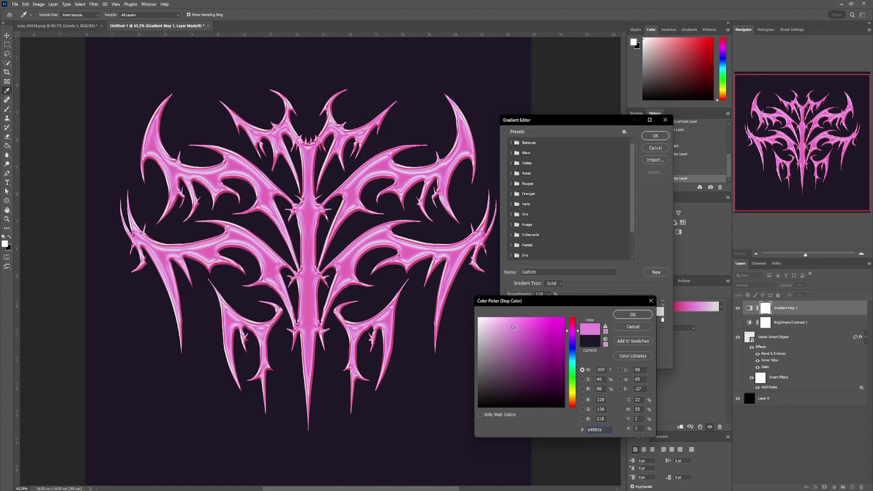
mouse_move(512, 337)
left_mouse_down()
mouse_move(505, 339)
mouse_move(509, 321)
left_mouse_up()
left_click(631, 314)
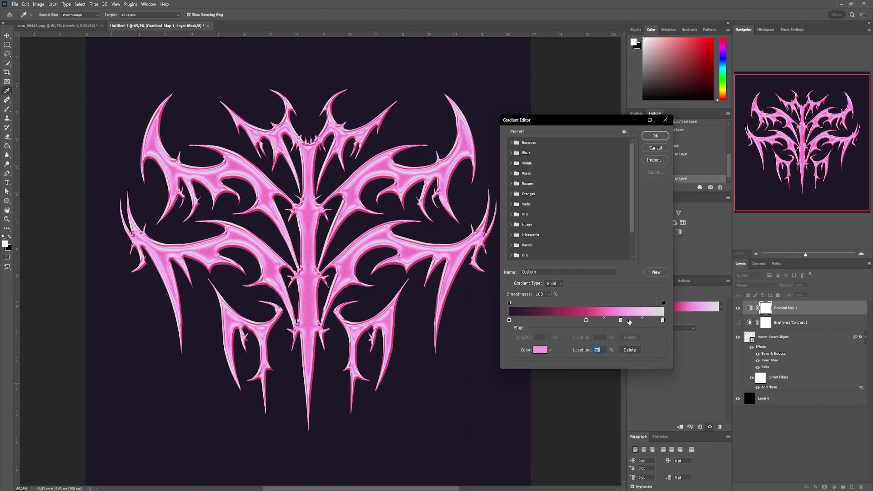
left_click(649, 139)
key("g")
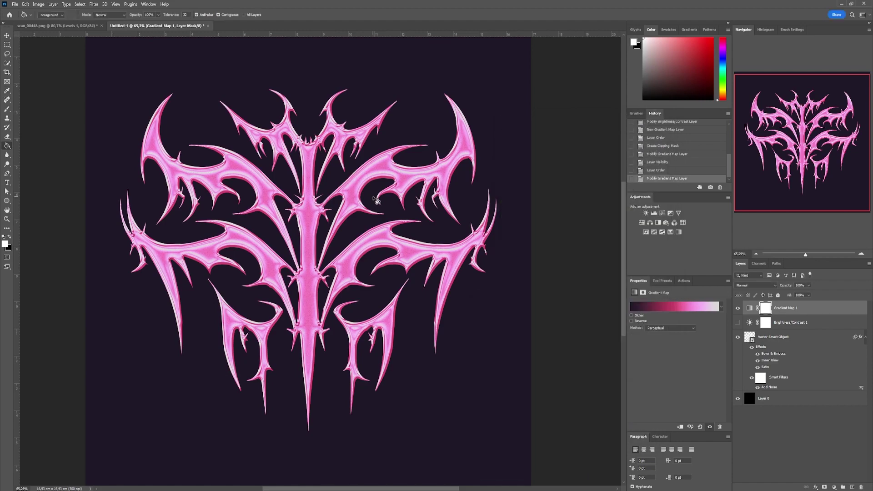
Inspect the colored symbol, check it with the black background layer hidden, show that layer again and deselect all layers
scroll(305, 175, "up", 8)
scroll(305, 175, "down", 9)
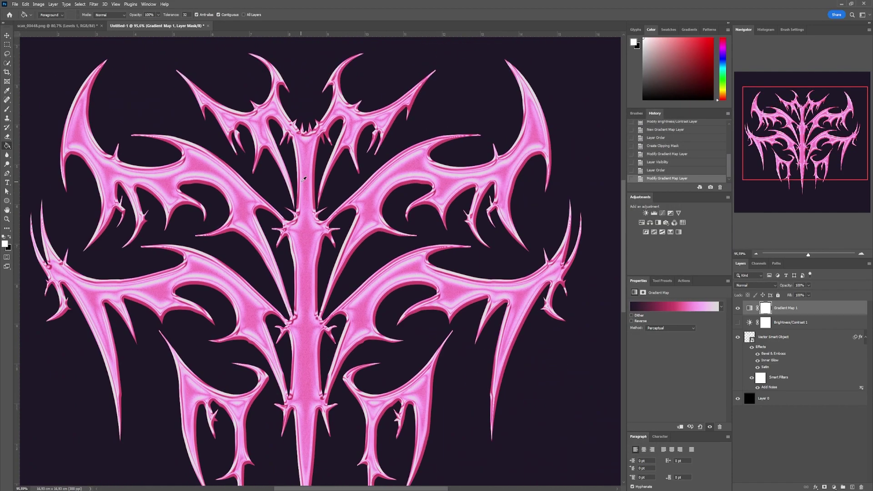
key("v")
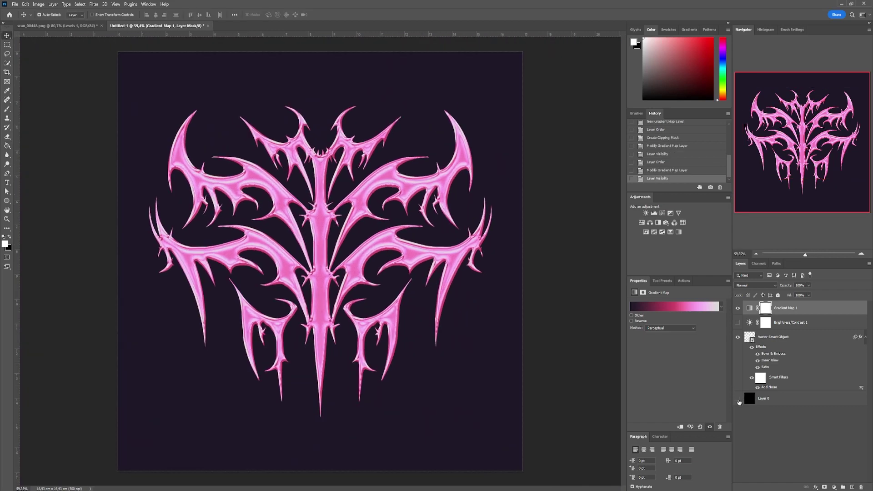
left_click(738, 399)
left_click(738, 399)
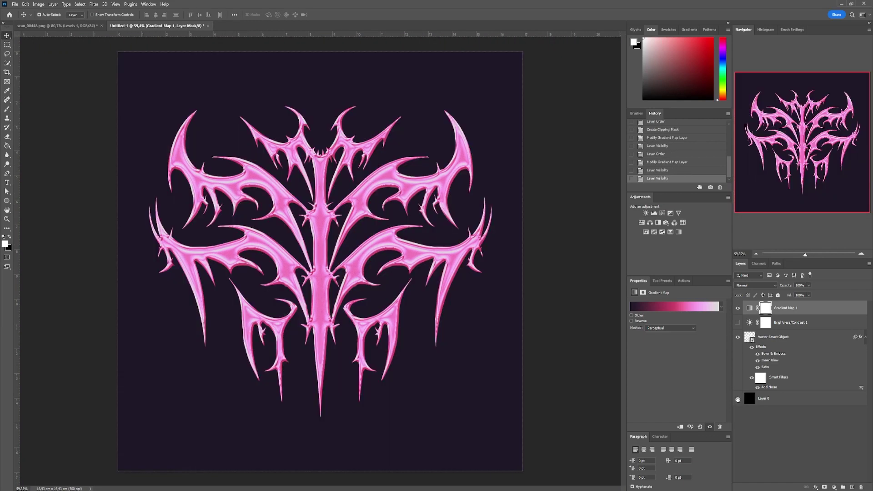
left_click(597, 324)
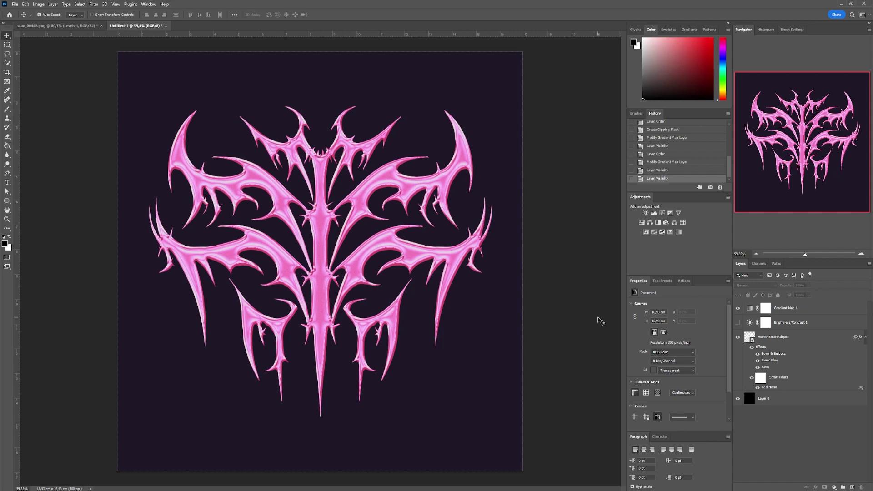